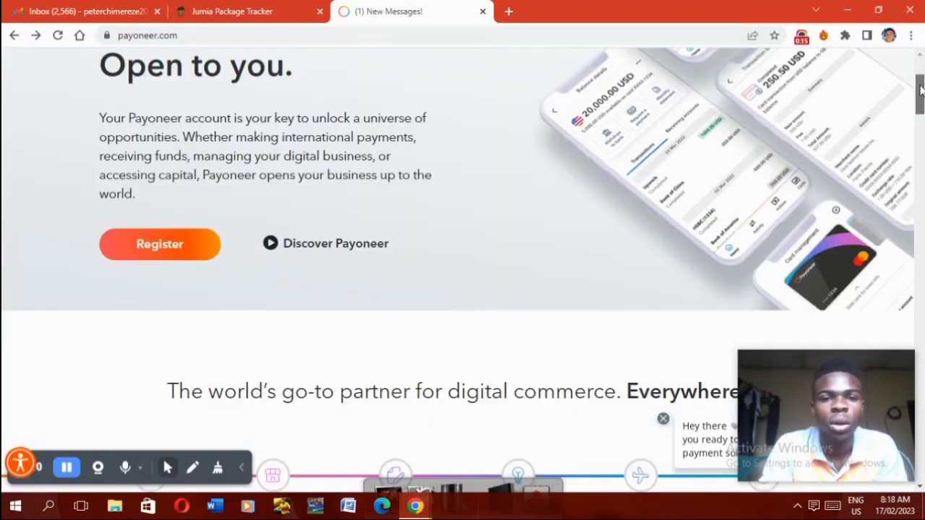
{"action": "mouse_move", "coordinate": [920, 75]}
{"action": "left_mouse_down"}
{"action": "mouse_move", "coordinate": [920, 88]}
{"action": "mouse_move", "coordinate": [920, 62]}
{"action": "left_mouse_up"}
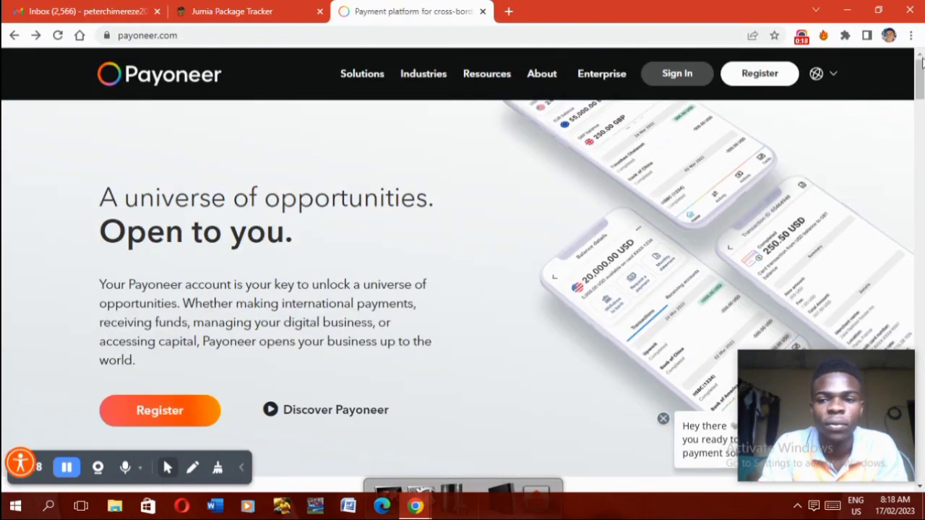
{"action": "mouse_move", "coordinate": [919, 69]}
{"action": "left_mouse_down"}
{"action": "mouse_move", "coordinate": [920, 85]}
{"action": "mouse_move", "coordinate": [919, 67]}
{"action": "left_mouse_up"}
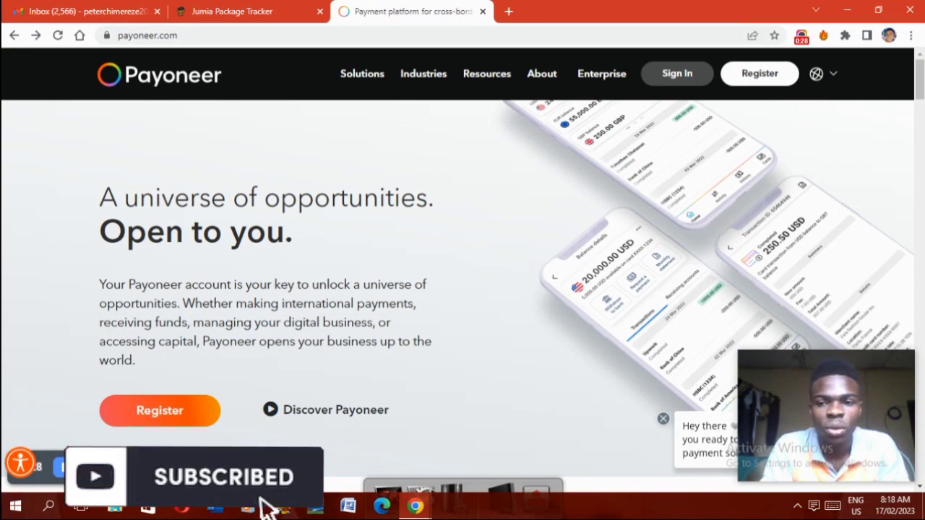
{"action": "left_click_drag", "start_coordinate": [920, 67], "coordinate": [921, 57]}
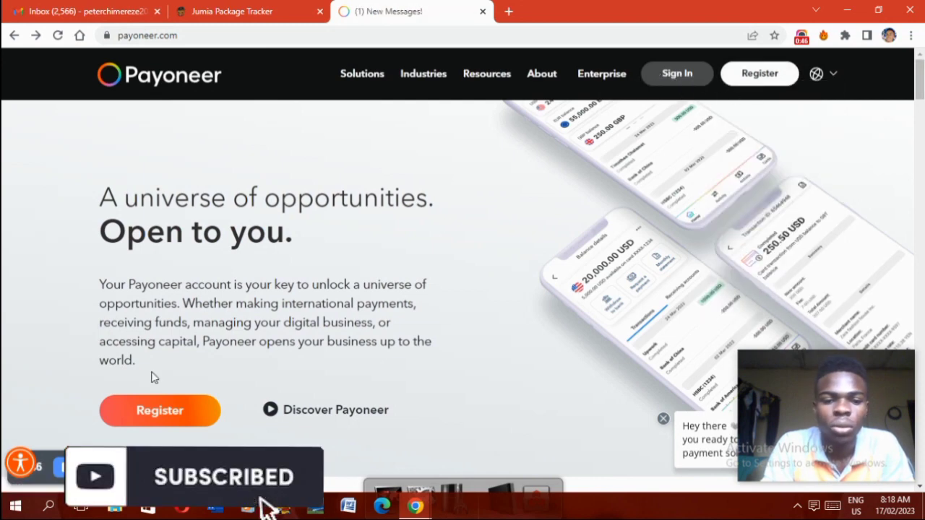
Start a new Payoneer account registration from the home page Register button
{"action": "left_click", "coordinate": [162, 411]}
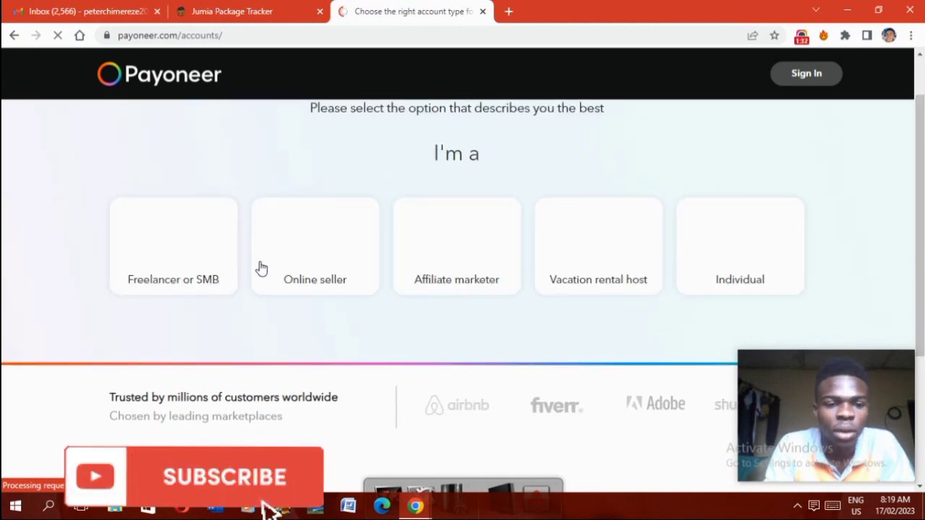
Choose Freelancer or SMB, wanting to get paid by international clients or marketplaces
{"action": "left_click", "coordinate": [218, 291]}
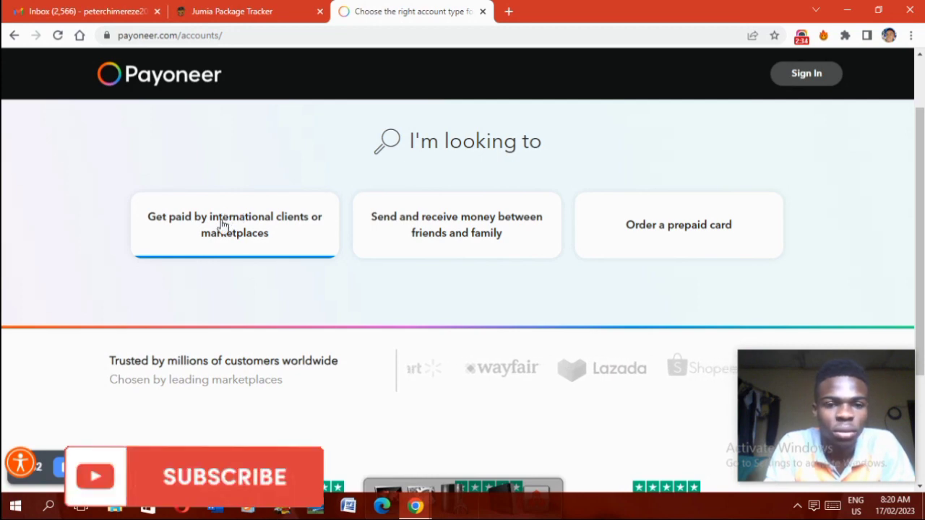
{"action": "left_click", "coordinate": [249, 237]}
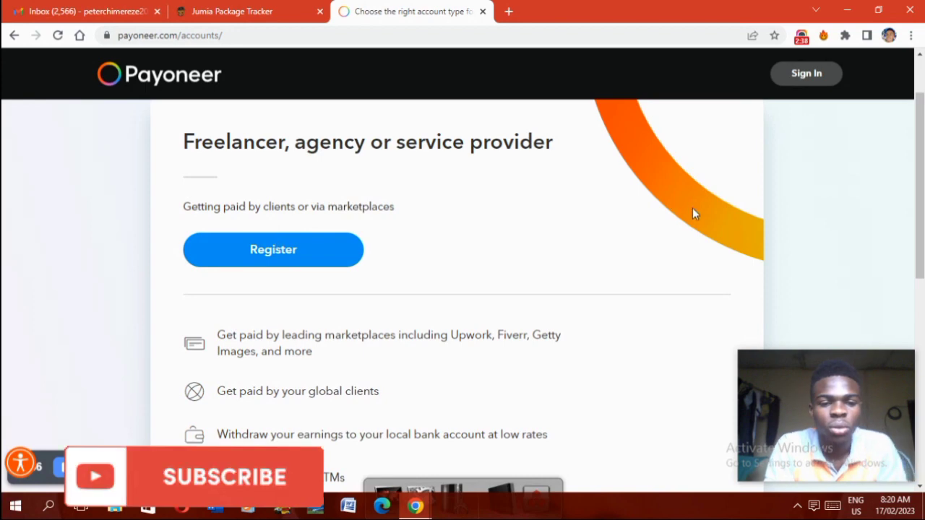
Register for the Freelancer, agency or service provider account and load the Sign Up form
{"action": "left_click_drag", "start_coordinate": [919, 166], "coordinate": [920, 203]}
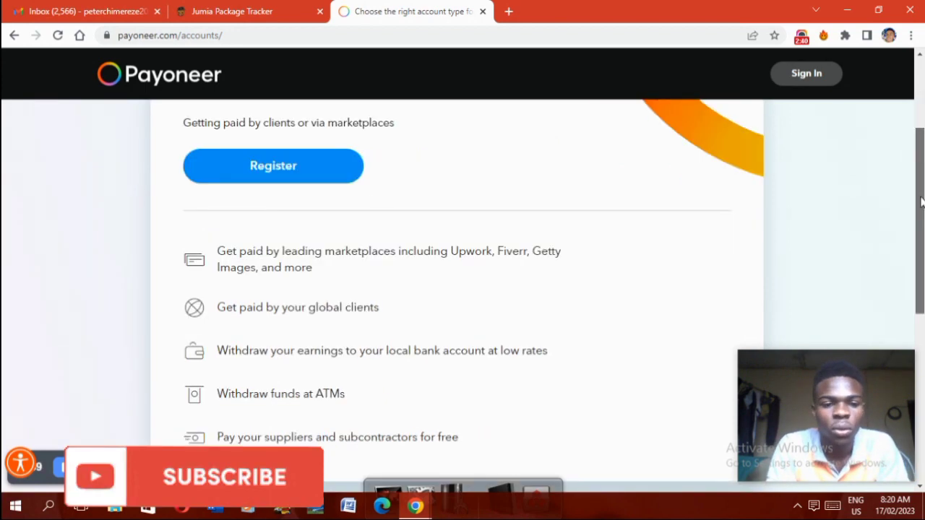
{"action": "left_click_drag", "start_coordinate": [920, 202], "coordinate": [912, 132]}
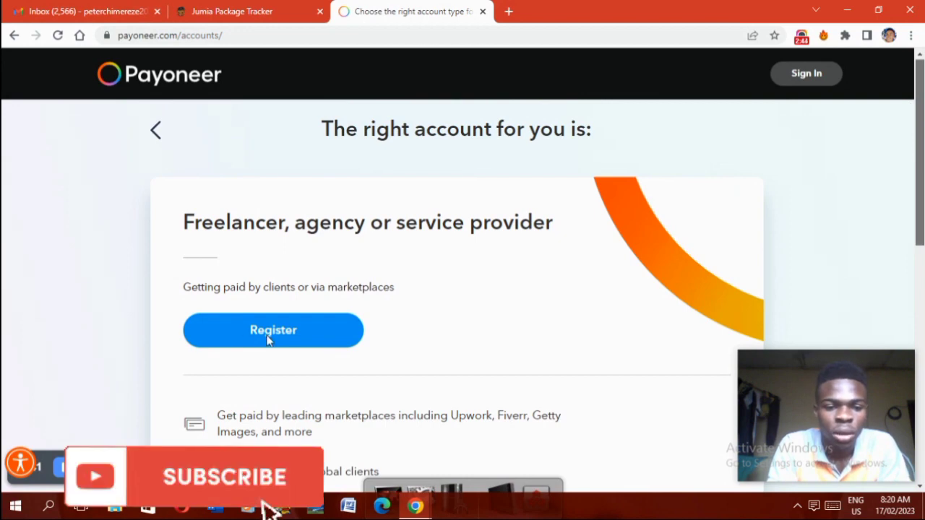
{"action": "scroll", "coordinate": [268, 340], "scroll_direction": "up", "scroll_amount": 1}
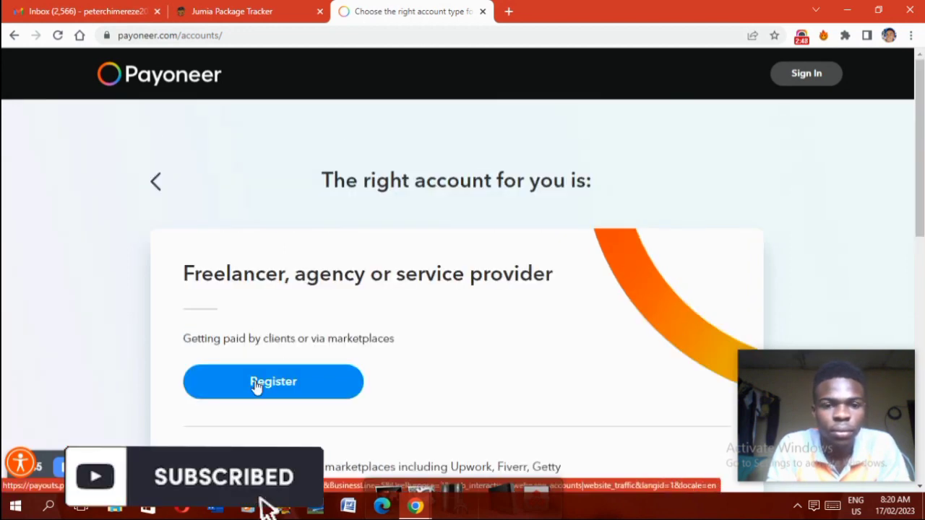
{"action": "left_click", "coordinate": [323, 388]}
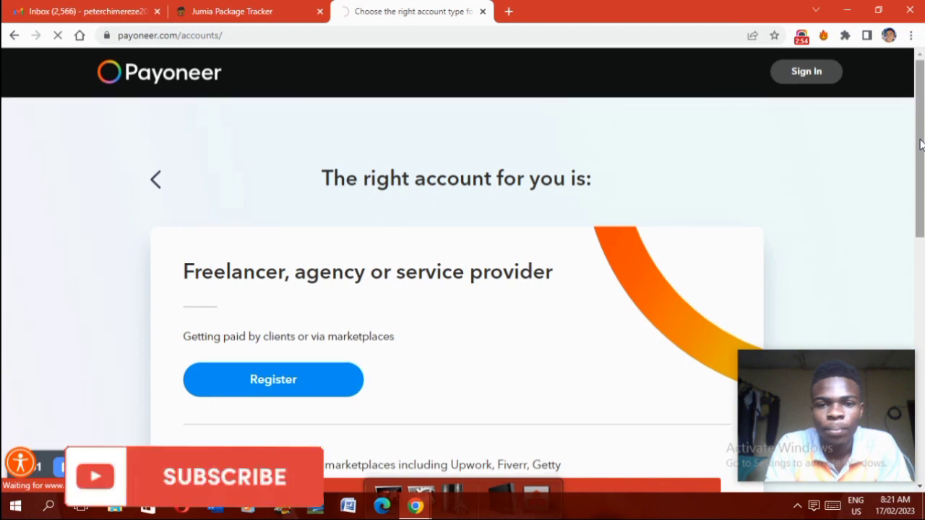
{"action": "left_click_drag", "start_coordinate": [919, 142], "coordinate": [920, 150]}
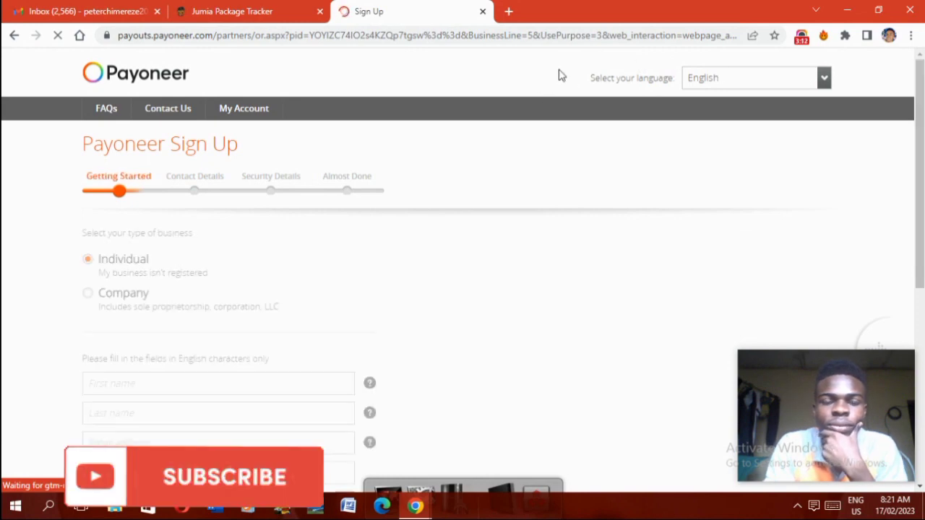
Keep the sign-up page language as English and scroll to the name fields
{"action": "left_click", "coordinate": [824, 79]}
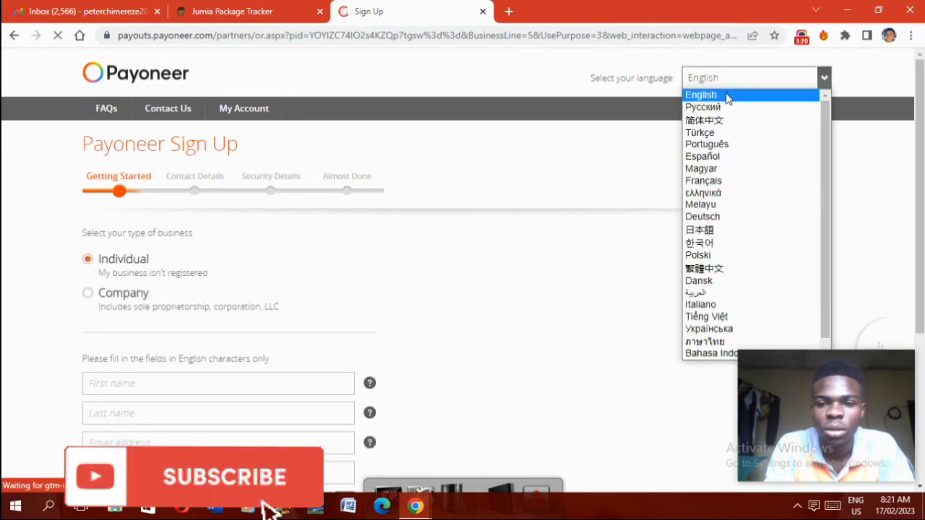
{"action": "left_click", "coordinate": [726, 97]}
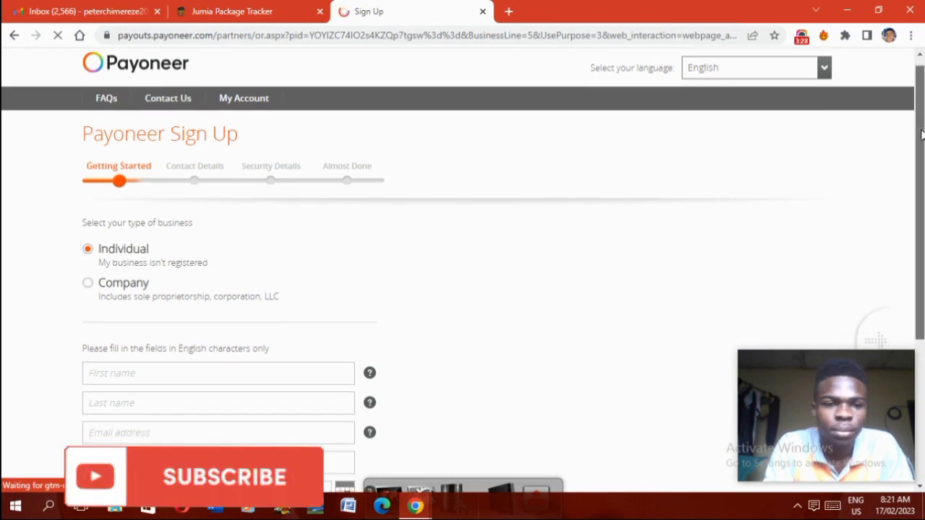
{"action": "left_click_drag", "start_coordinate": [921, 129], "coordinate": [921, 140]}
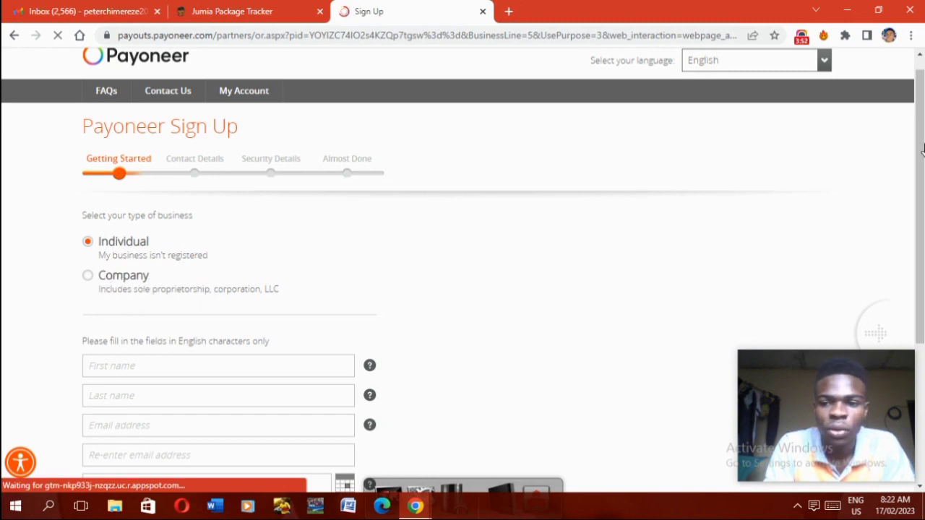
{"action": "left_click_drag", "start_coordinate": [921, 152], "coordinate": [920, 166]}
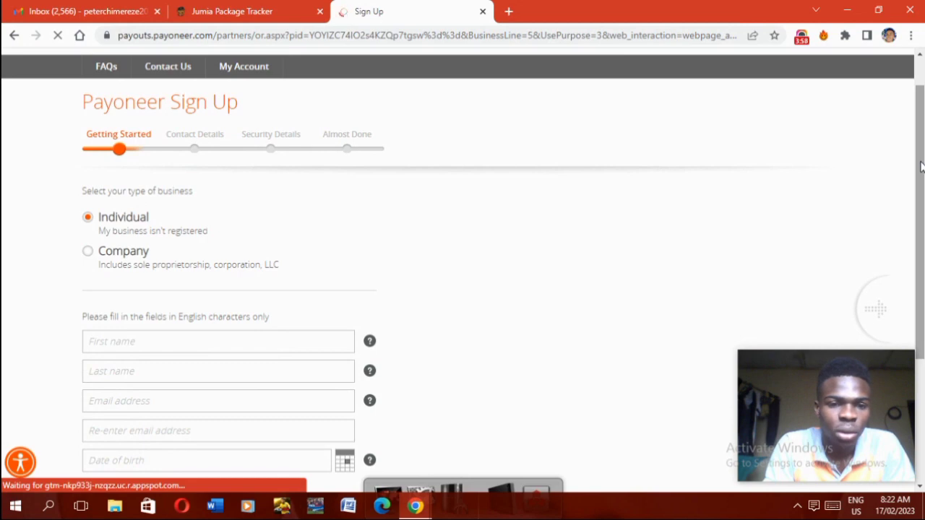
{"action": "left_click_drag", "start_coordinate": [921, 169], "coordinate": [921, 189]}
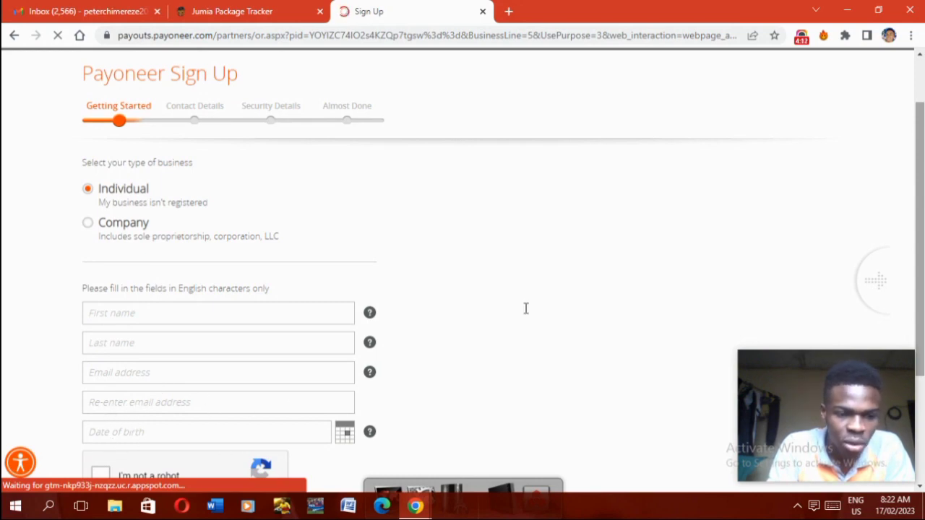
{"action": "mouse_move", "coordinate": [921, 171]}
{"action": "left_mouse_down"}
{"action": "mouse_move", "coordinate": [921, 266]}
{"action": "mouse_move", "coordinate": [917, 180]}
{"action": "left_mouse_up"}
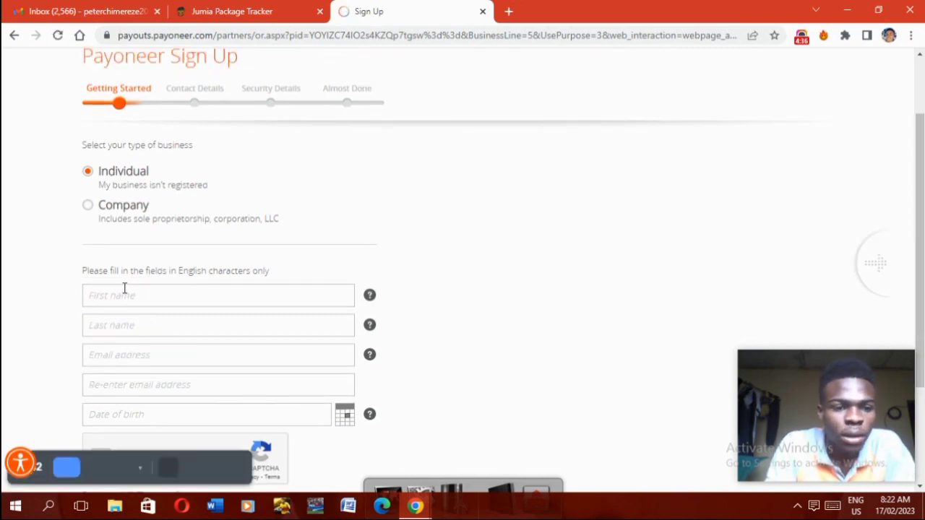
Enter the last name, email address and email confirmation on the sign-up form
{"action": "left_click", "coordinate": [104, 302]}
{"action": "left_click", "coordinate": [112, 327]}
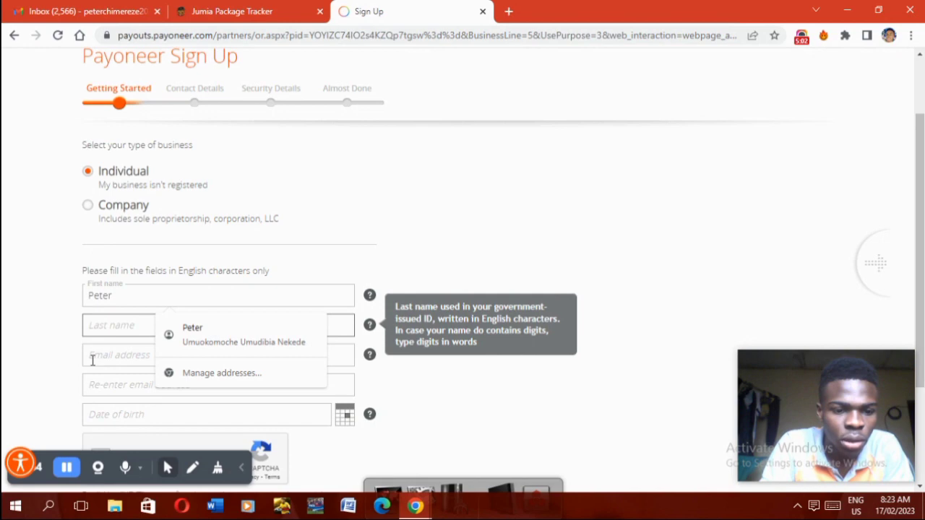
{"action": "type", "text": "Anyanwu"}
{"action": "key", "text": "Tab"}
{"action": "left_click", "coordinate": [136, 359]}
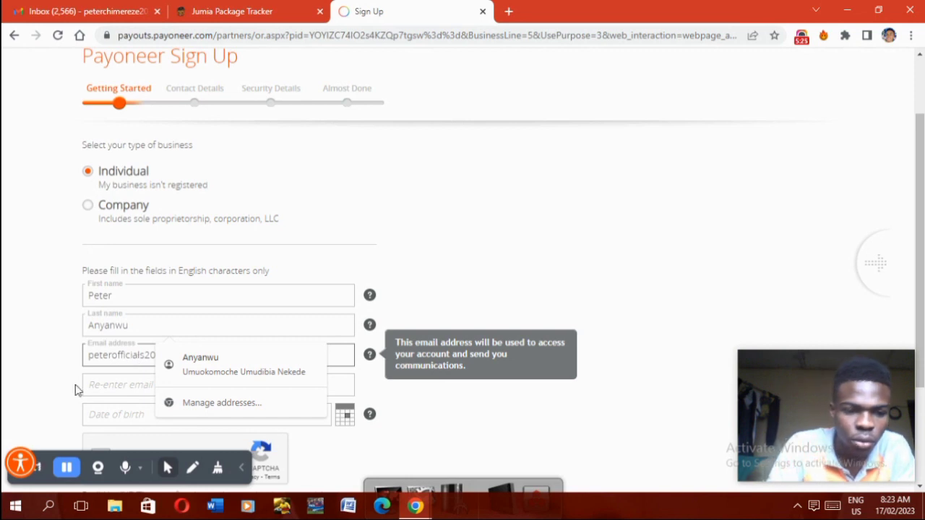
{"action": "type", "text": "04@gmail.com"}
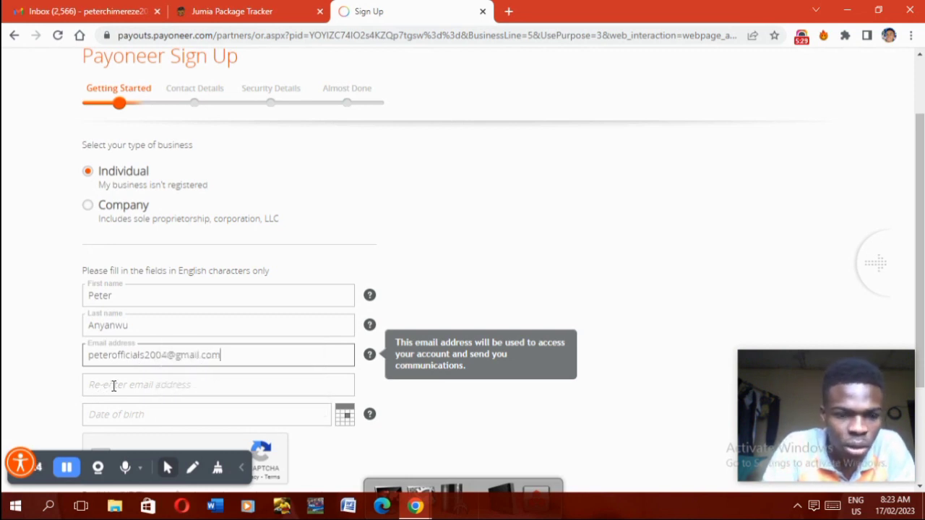
{"action": "key", "text": "Tab"}
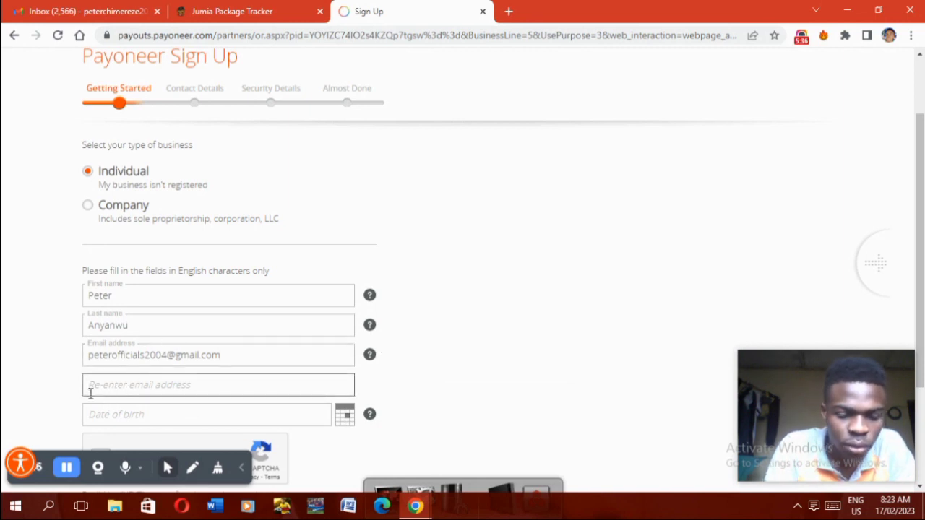
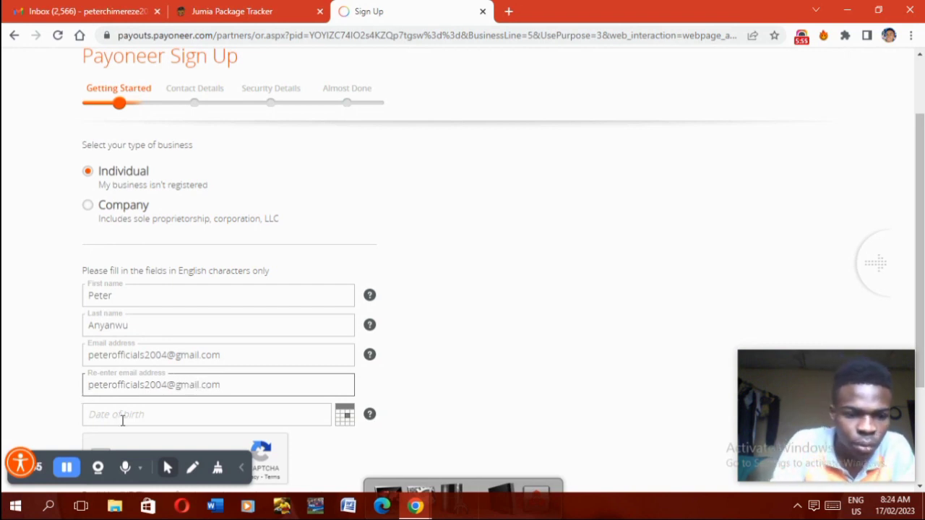
{"action": "left_click", "coordinate": [86, 415]}
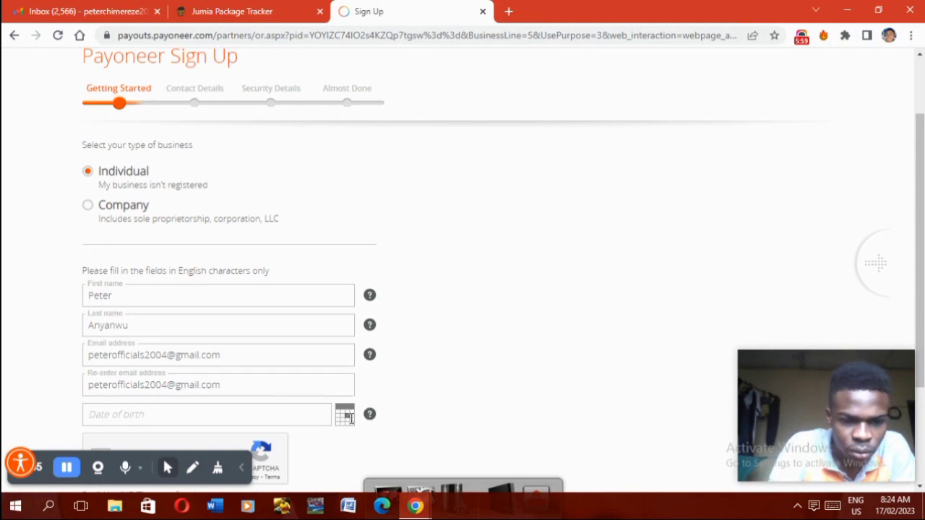
{"action": "left_click", "coordinate": [348, 423]}
{"action": "left_click", "coordinate": [154, 219]}
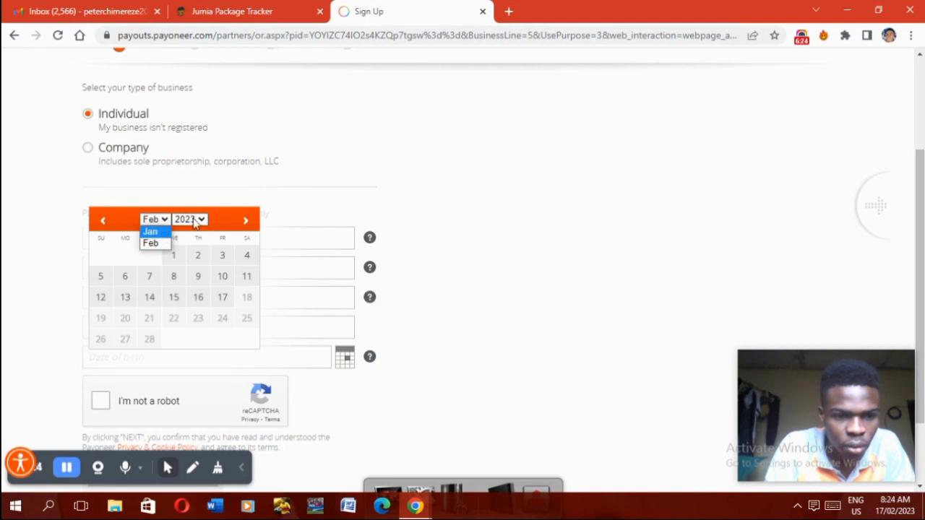
{"action": "left_click", "coordinate": [193, 219]}
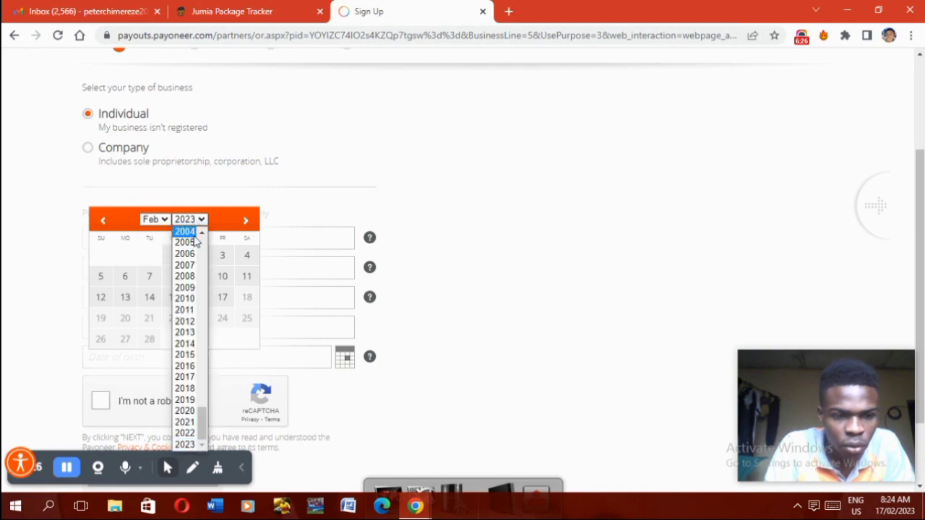
{"action": "left_click", "coordinate": [192, 233]}
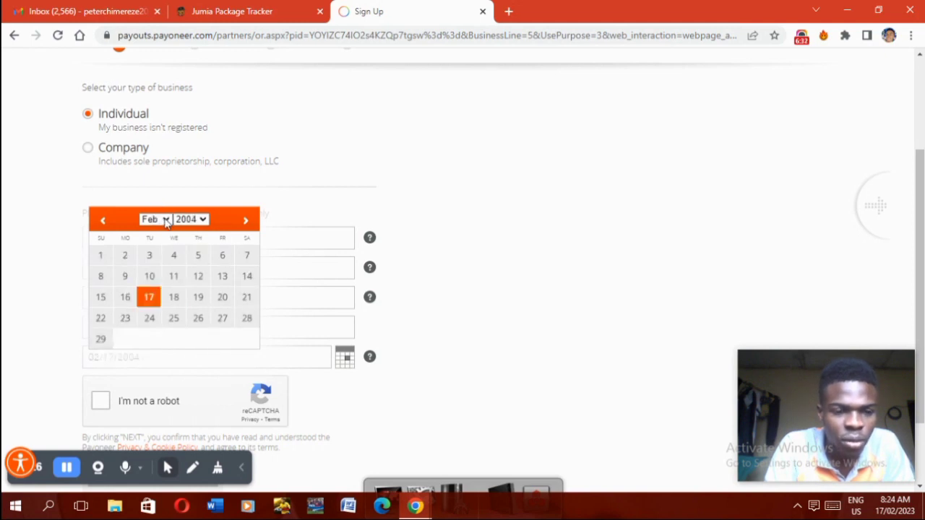
{"action": "key", "text": "Left"}
{"action": "key", "text": "Return"}
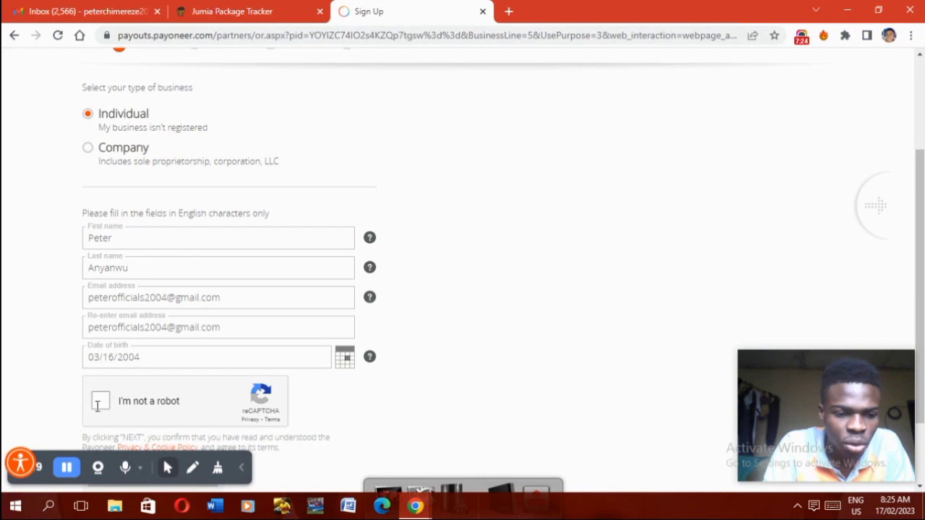
Pass the reCAPTCHA by selecting the three hill images, then continue to Contact Details
{"action": "scroll", "coordinate": [97, 406], "scroll_direction": "down", "scroll_amount": 1}
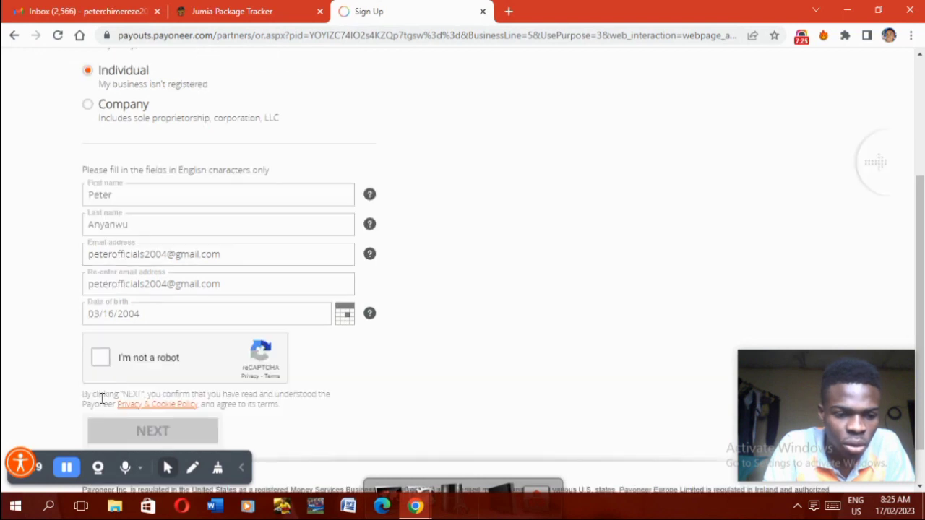
{"action": "left_click", "coordinate": [100, 357]}
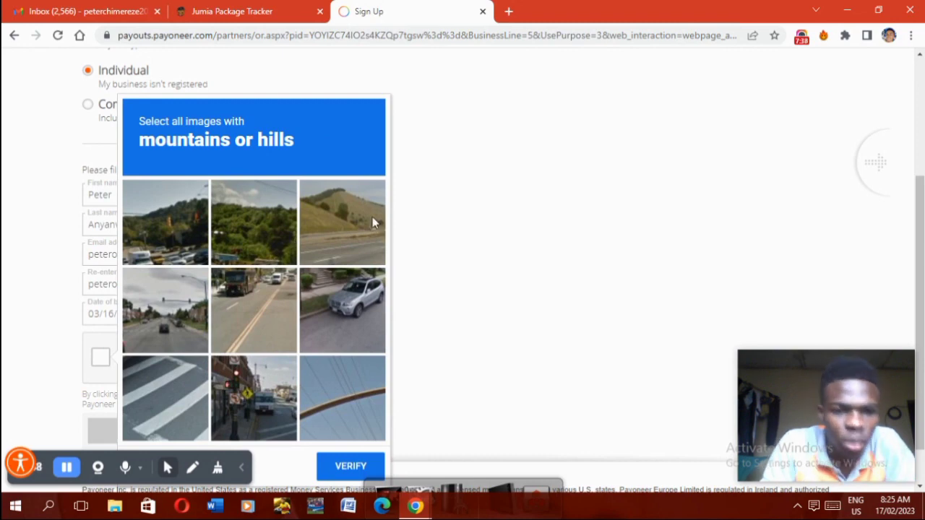
{"action": "left_click", "coordinate": [352, 200]}
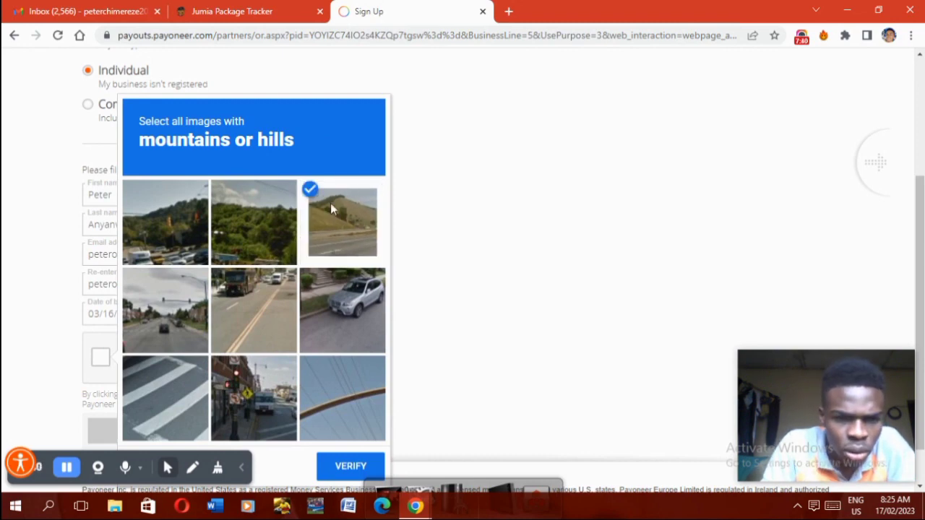
{"action": "left_click", "coordinate": [281, 234]}
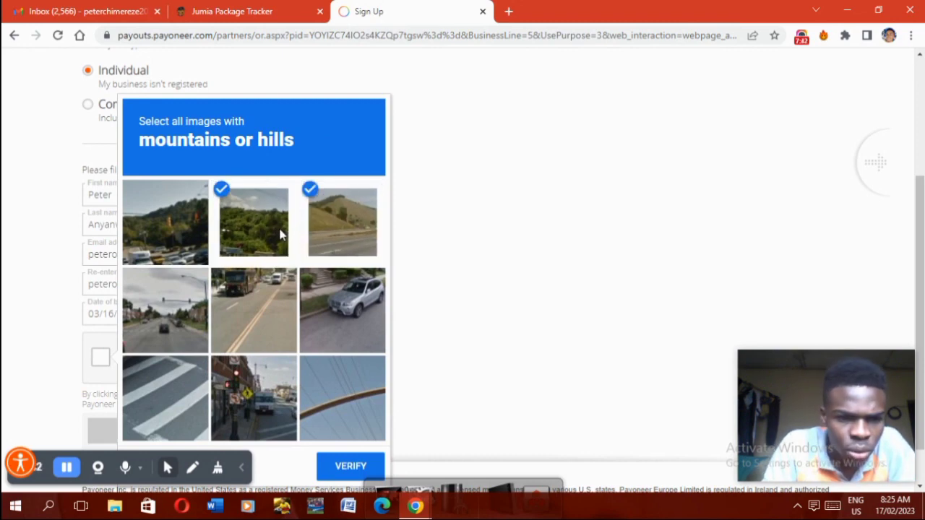
{"action": "left_click", "coordinate": [177, 209]}
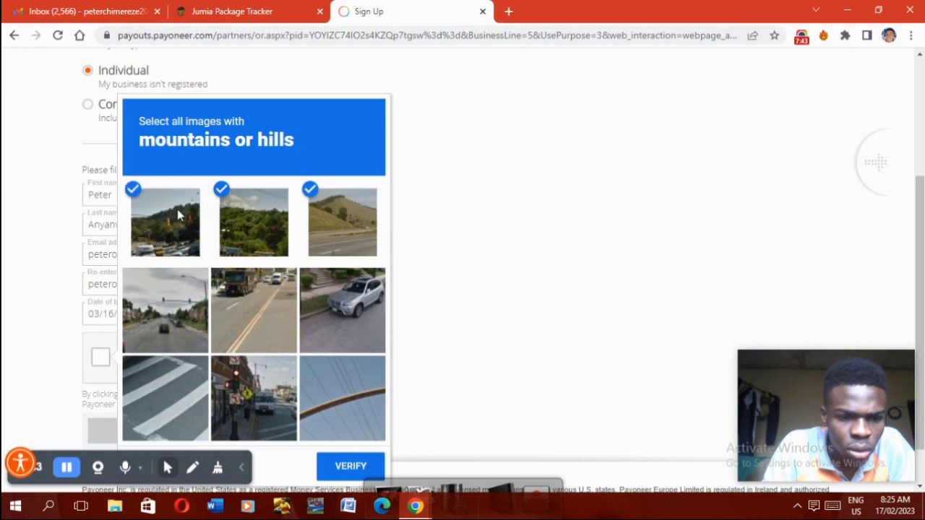
{"action": "left_click", "coordinate": [341, 471]}
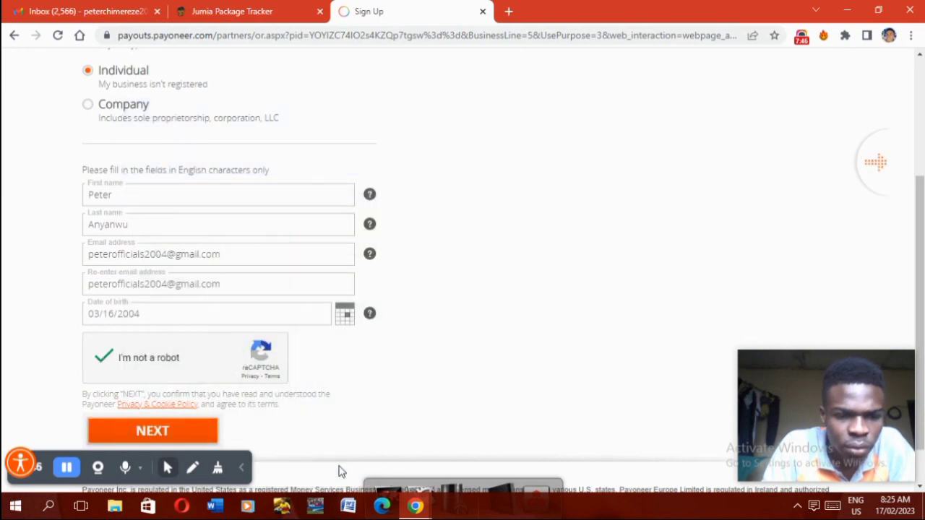
{"action": "left_click", "coordinate": [150, 432]}
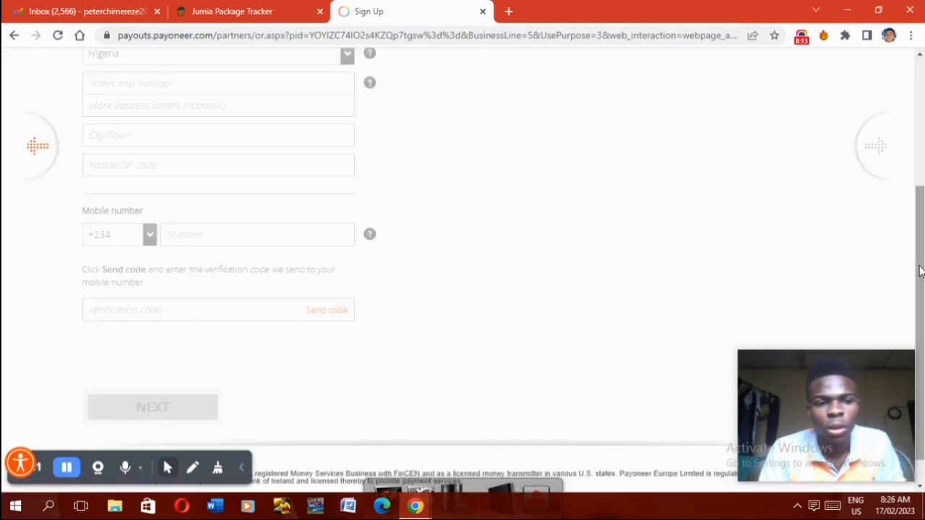
Fill in the contact address, dismissing autofill suggestions, and enter the mobile number
{"action": "mouse_move", "coordinate": [920, 401]}
{"action": "left_mouse_down"}
{"action": "mouse_move", "coordinate": [919, 270]}
{"action": "mouse_move", "coordinate": [919, 285]}
{"action": "left_mouse_up"}
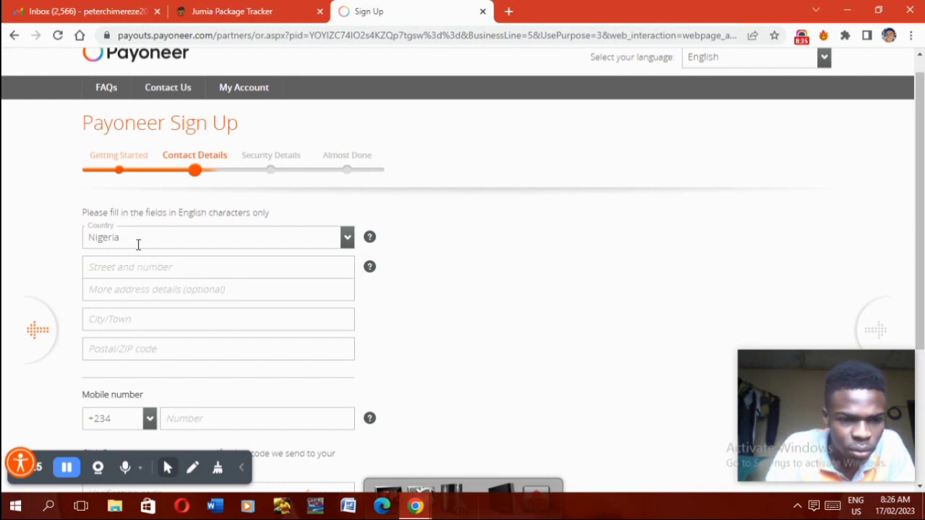
{"action": "left_click", "coordinate": [101, 327]}
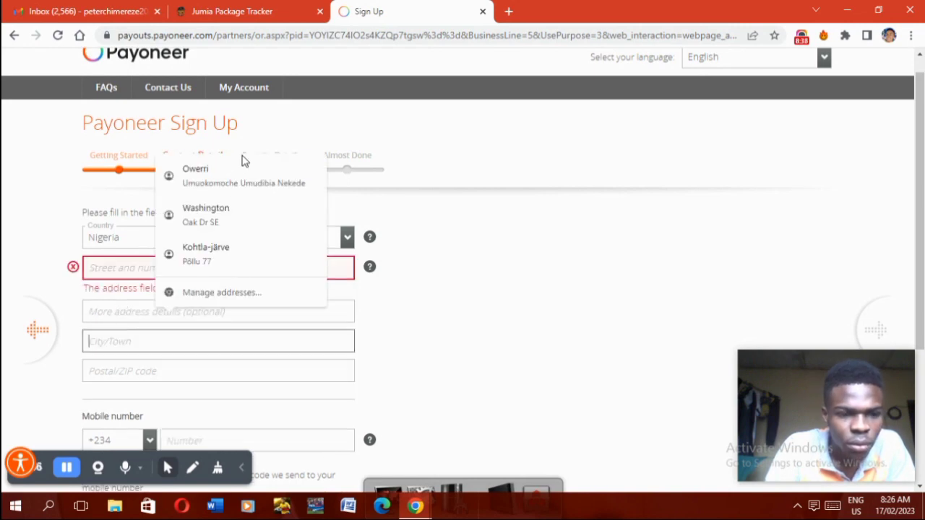
{"action": "key", "text": "Escape"}
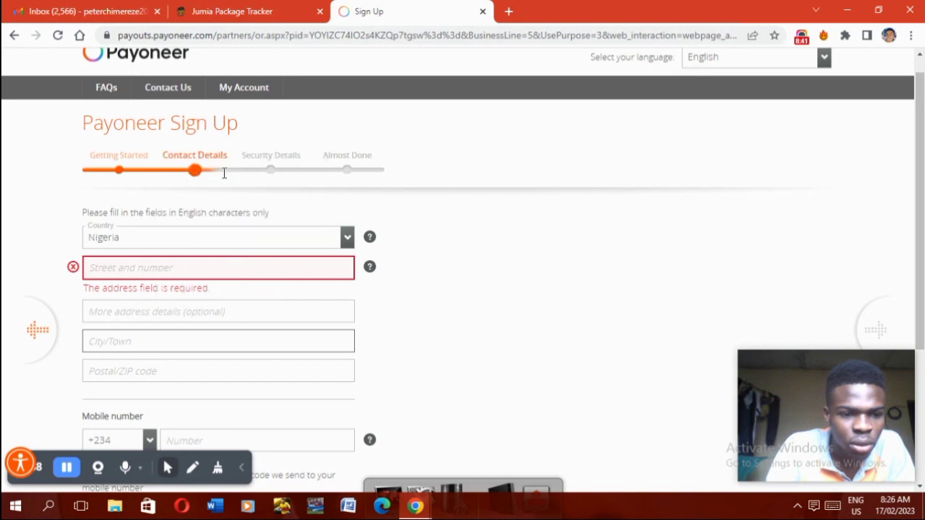
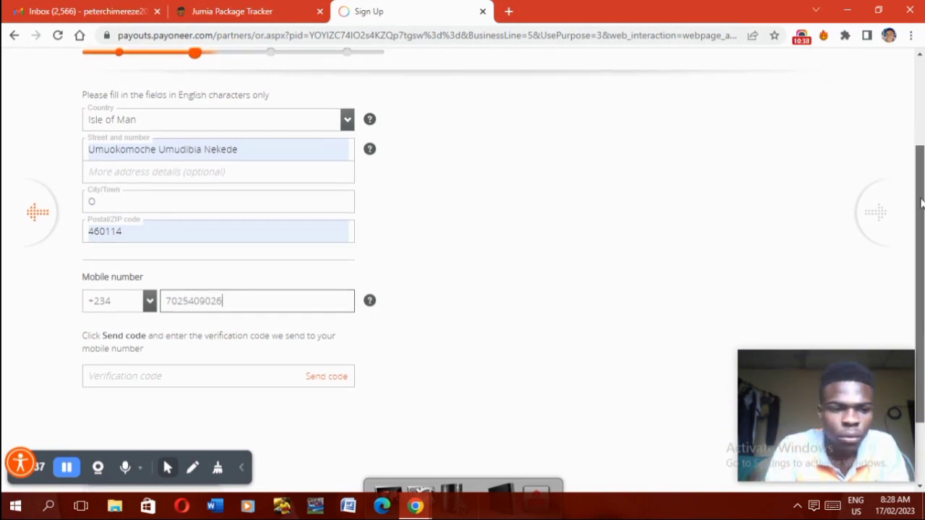
{"action": "scroll", "coordinate": [576, 244], "scroll_direction": "down", "scroll_amount": 1}
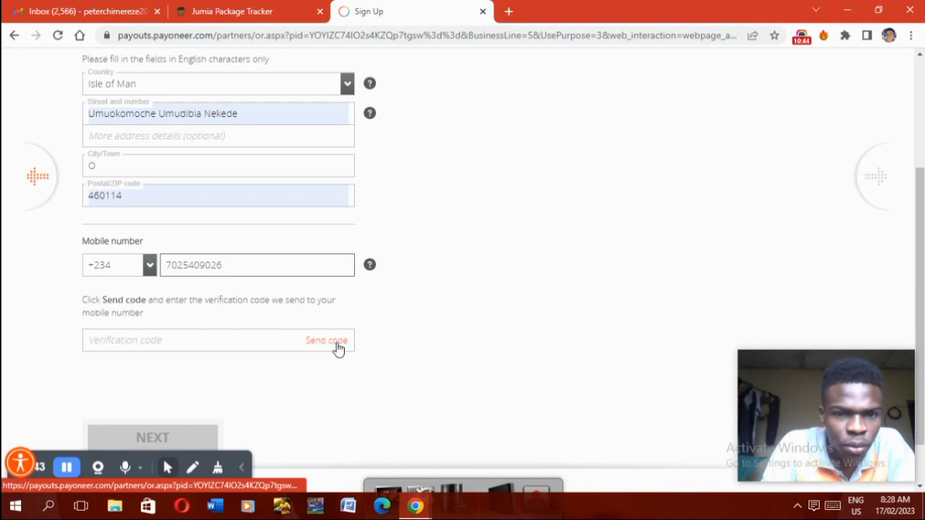
Have a code sent to the mobile number and enter the received verification code
{"action": "left_click", "coordinate": [336, 346]}
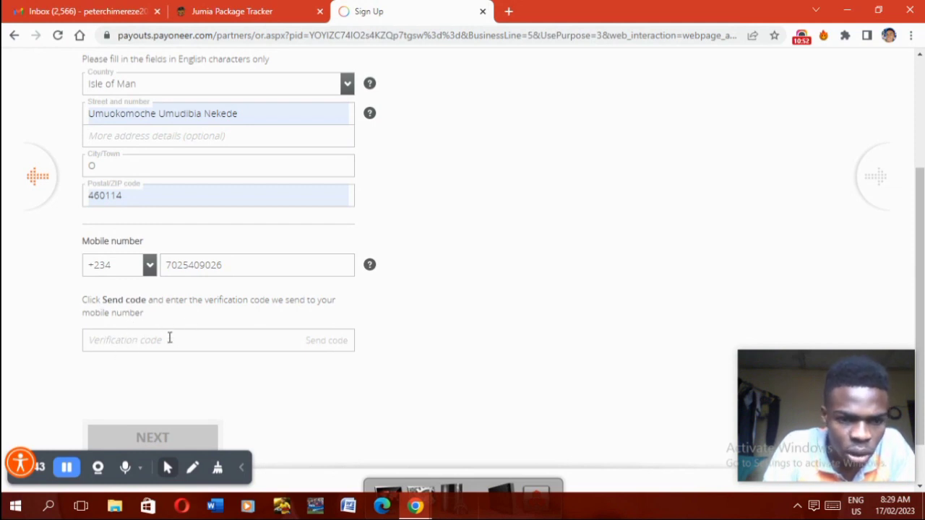
{"action": "left_click", "coordinate": [326, 345]}
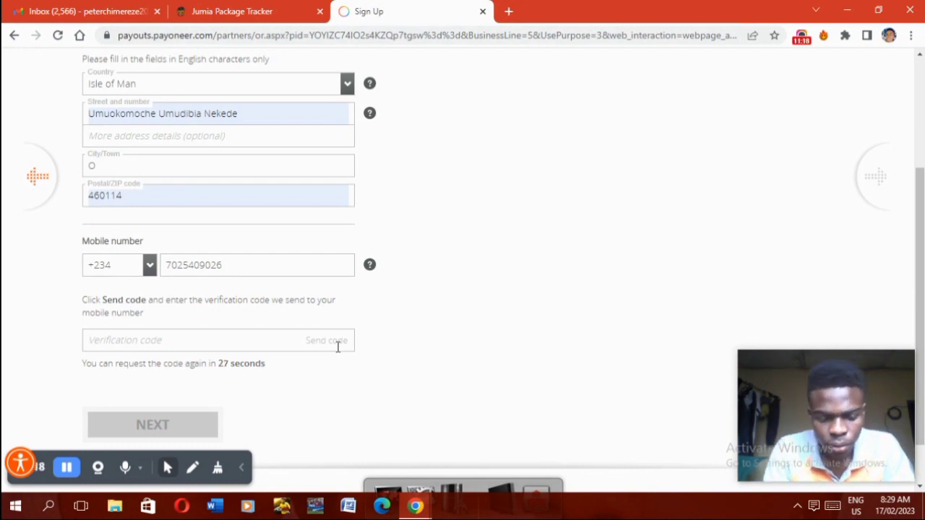
{"action": "left_click", "coordinate": [238, 347]}
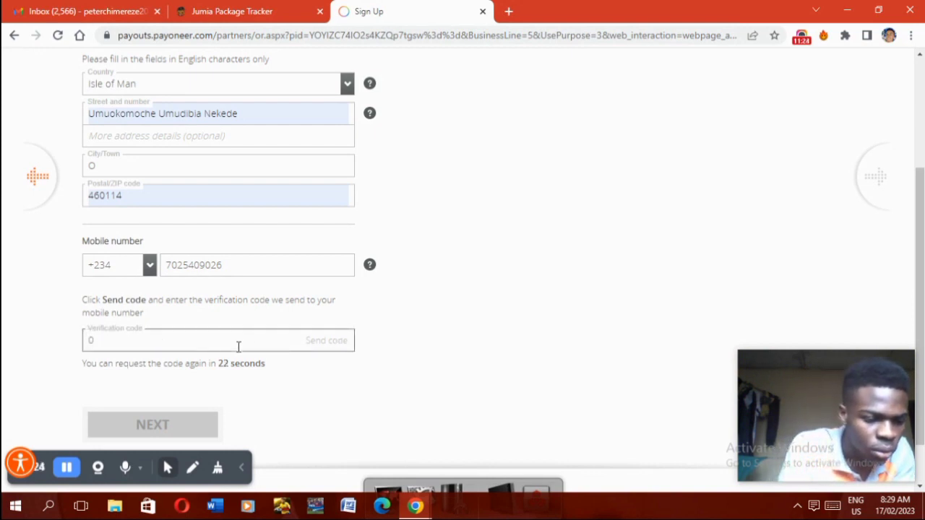
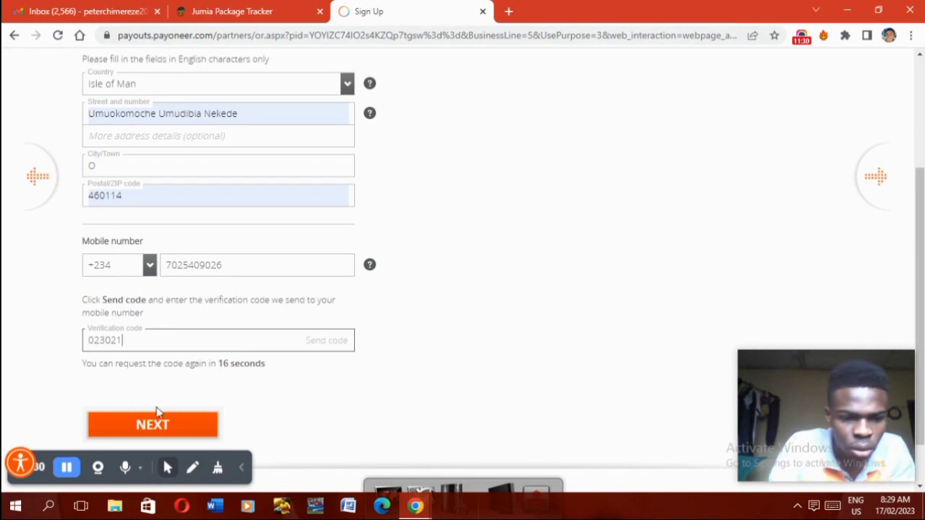
Submit the contact details and move on to the Security Details step
{"action": "left_click", "coordinate": [157, 427]}
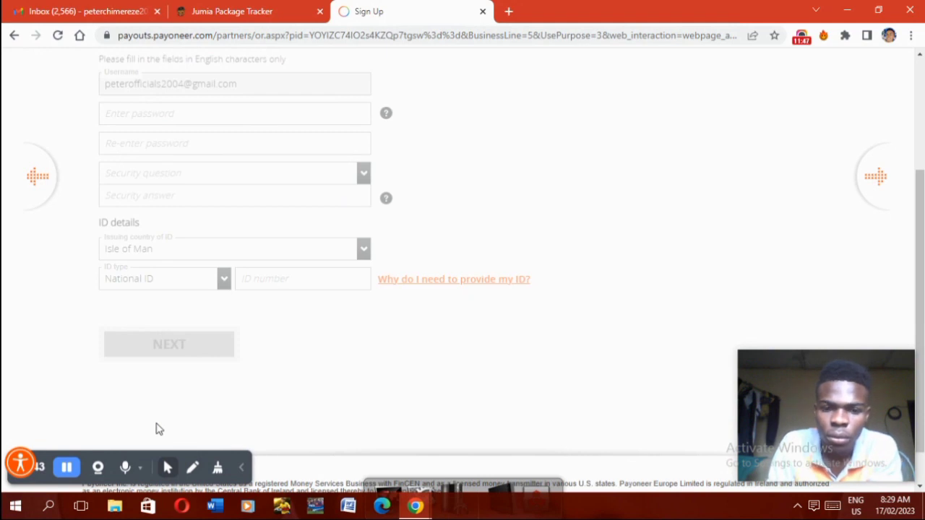
{"action": "left_click_drag", "start_coordinate": [922, 193], "coordinate": [922, 125]}
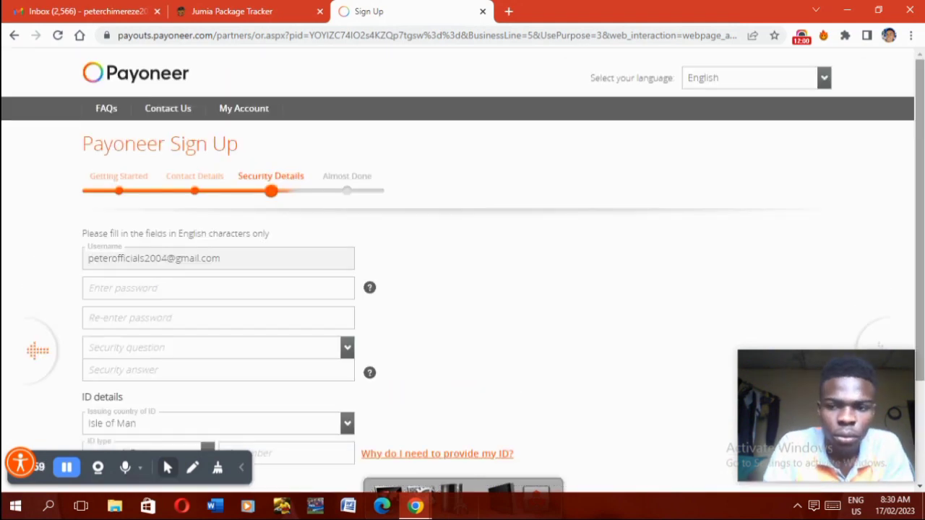
{"action": "scroll", "coordinate": [922, 130], "scroll_direction": "down", "scroll_amount": 1}
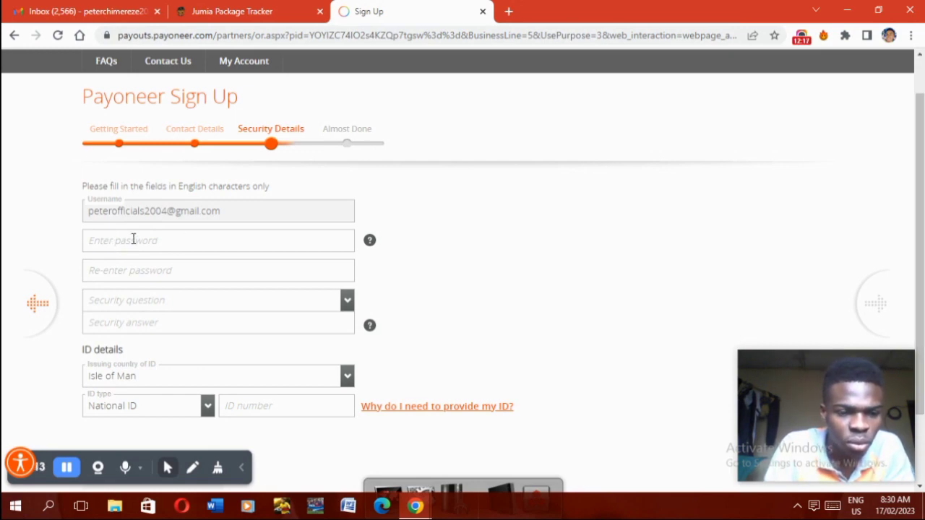
Enter the account password and begin retyping it in the confirmation field
{"action": "key", "text": "Tab"}
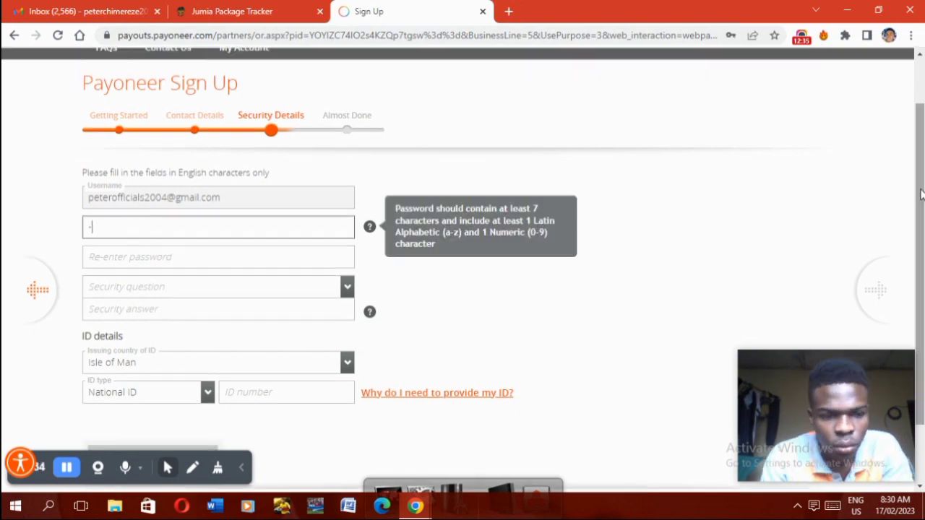
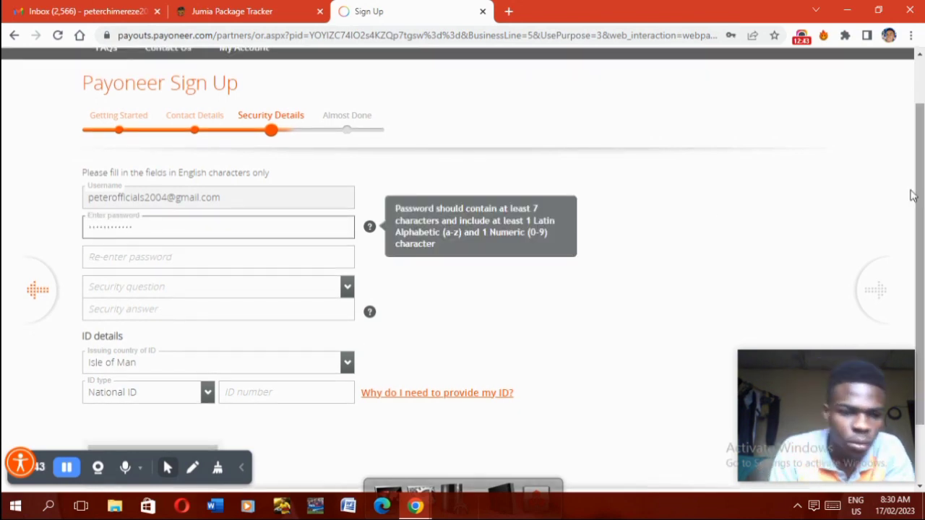
{"action": "left_click", "coordinate": [308, 260]}
{"action": "type", "text": "pa"}
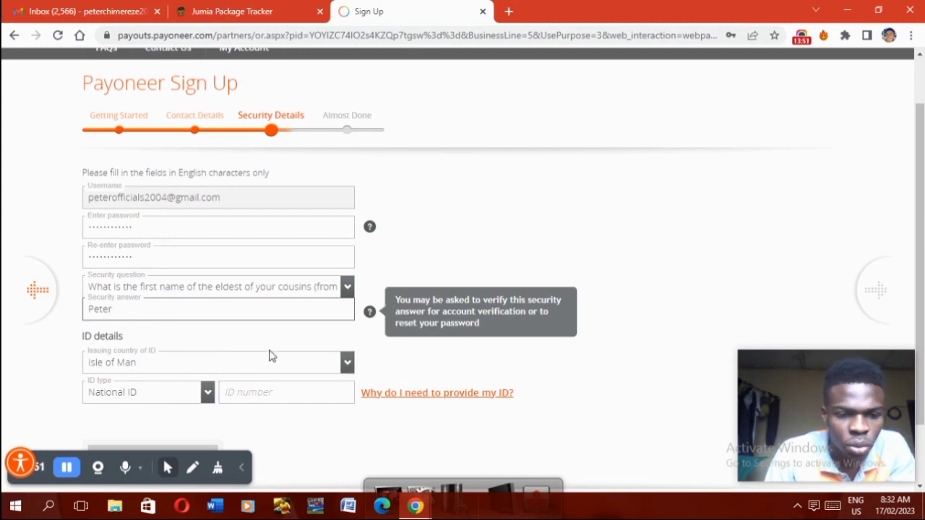
Set Nigeria as the ID issuing country, keep National ID, and enter the ID number
{"action": "left_click", "coordinate": [345, 363]}
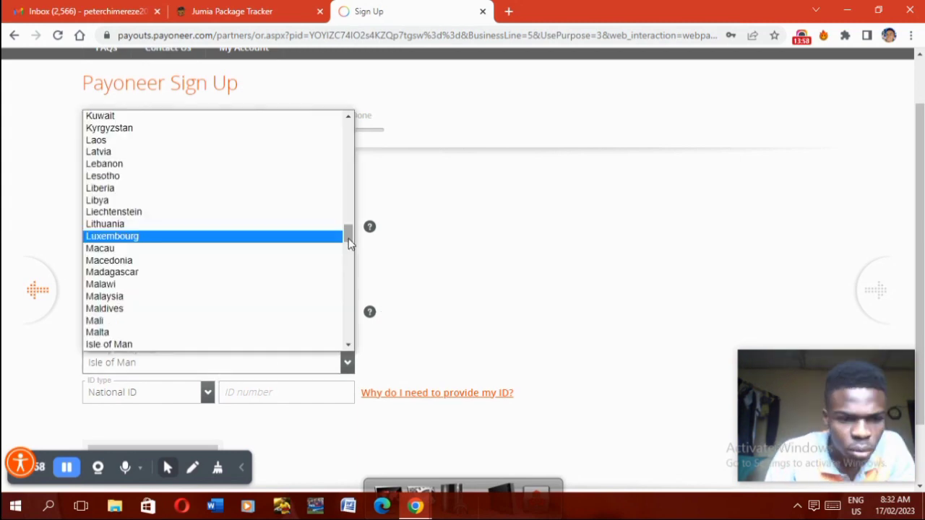
{"action": "left_click_drag", "start_coordinate": [349, 244], "coordinate": [350, 267]}
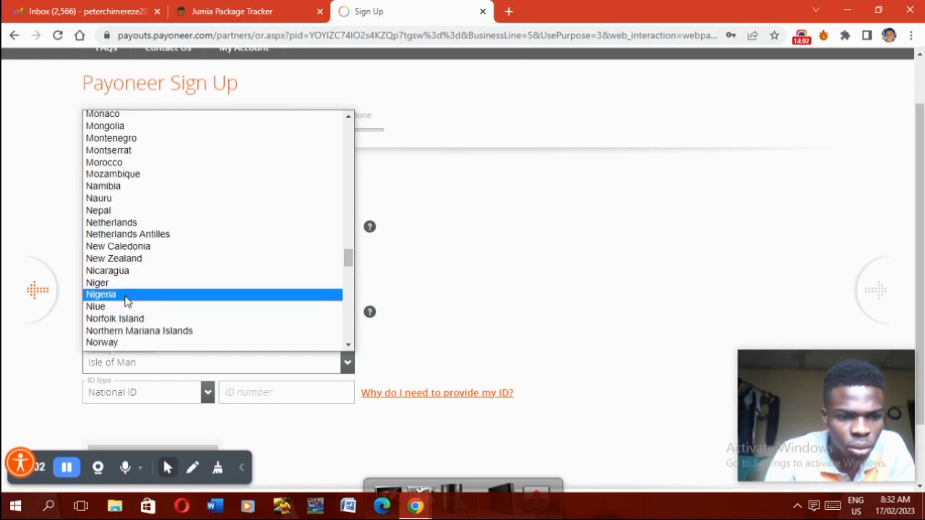
{"action": "left_click", "coordinate": [125, 302]}
{"action": "scroll", "coordinate": [321, 384], "scroll_direction": "down", "scroll_amount": 1}
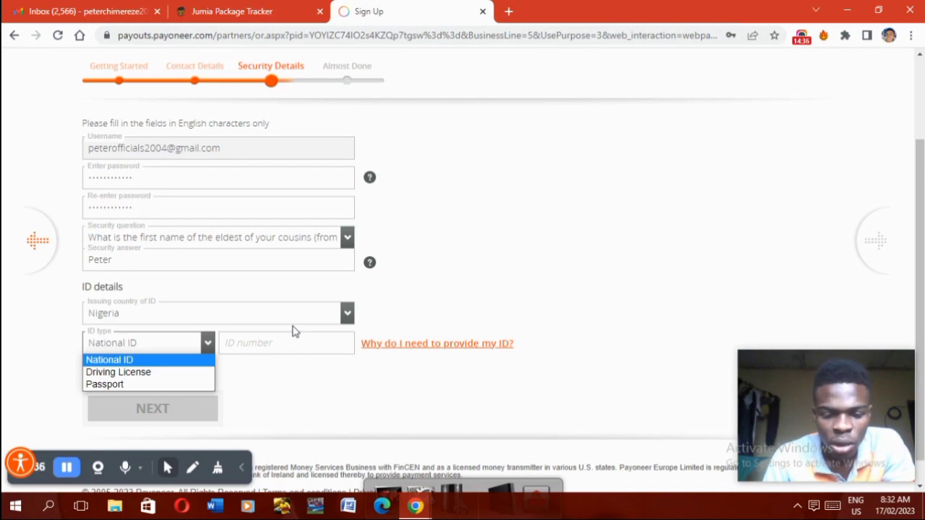
{"action": "left_click", "coordinate": [293, 337]}
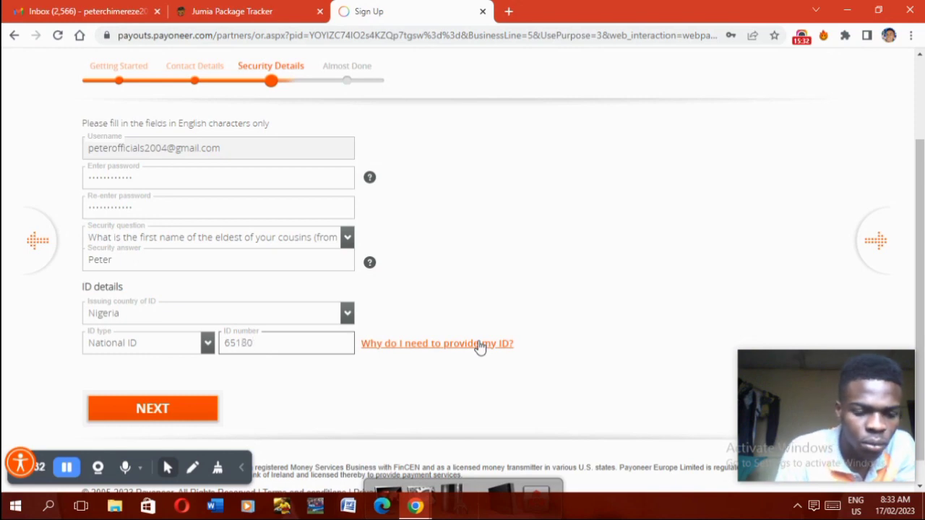
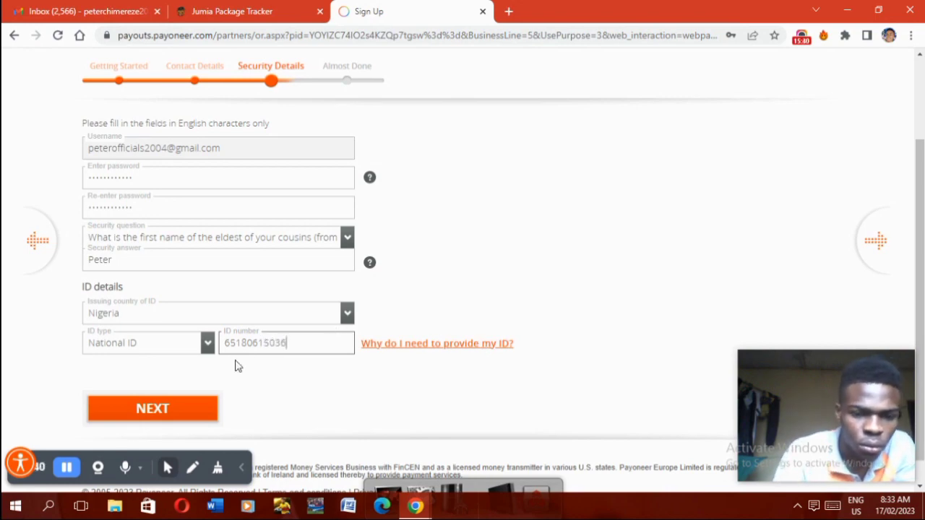
Continue to the bank step and choose Nigeria as bank country, giving NGN currency
{"action": "left_click", "coordinate": [177, 417]}
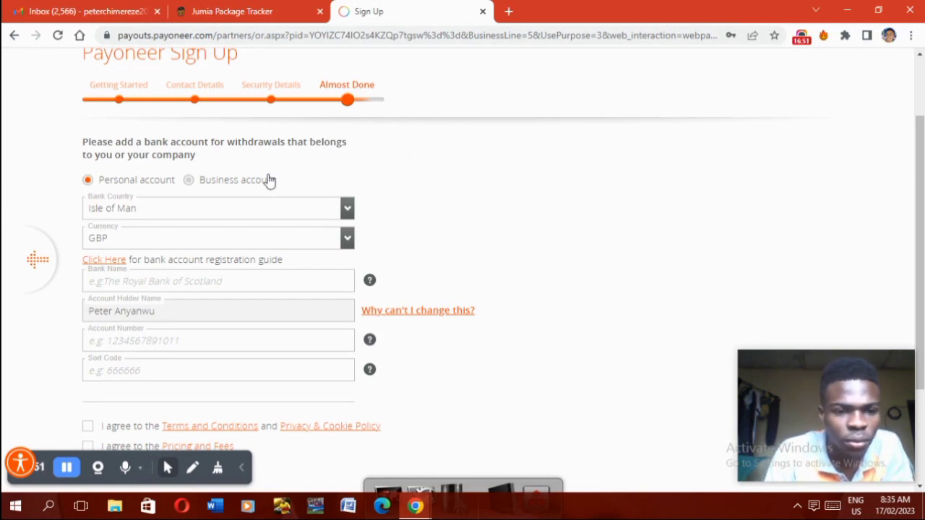
{"action": "left_click", "coordinate": [162, 214]}
{"action": "key", "text": "n"}
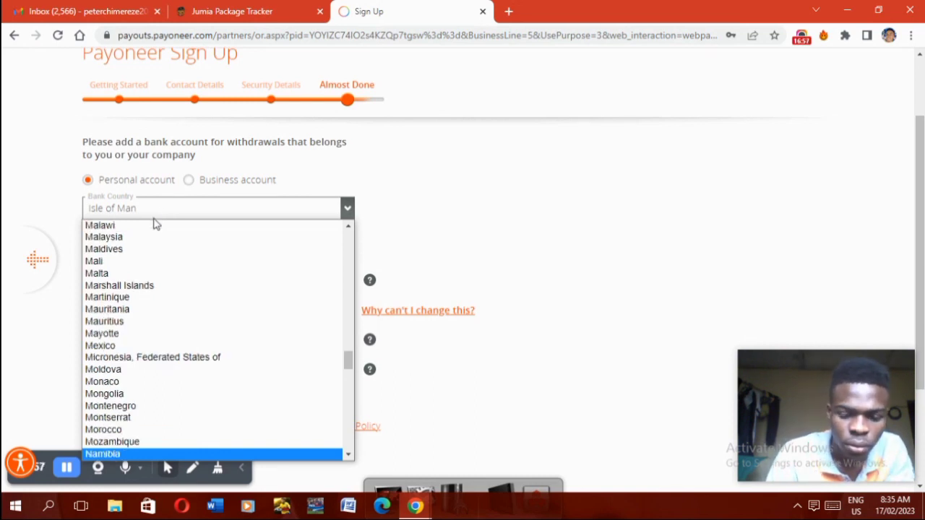
{"action": "key", "text": "Down"}
{"action": "key", "text": "Down"}
{"action": "key", "text": "Down"}
{"action": "key", "text": "Down"}
{"action": "key", "text": "Down"}
{"action": "key", "text": "Down"}
{"action": "key", "text": "Down"}
{"action": "key", "text": "Down"}
{"action": "key", "text": "Down"}
{"action": "key", "text": "Up"}
{"action": "key", "text": "Return"}
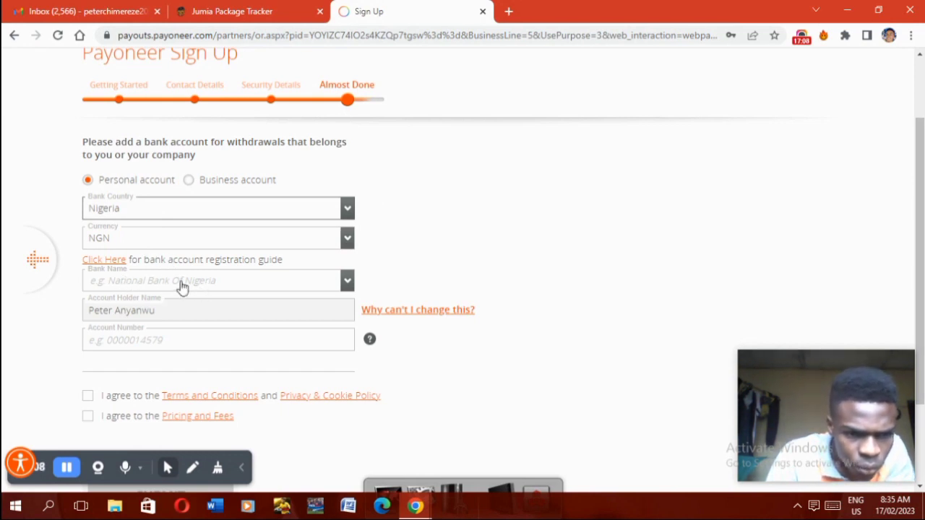
Search 'zen' and select Zenith International Bank Plc as the bank
{"action": "left_click", "coordinate": [182, 287]}
{"action": "type", "text": "z"}
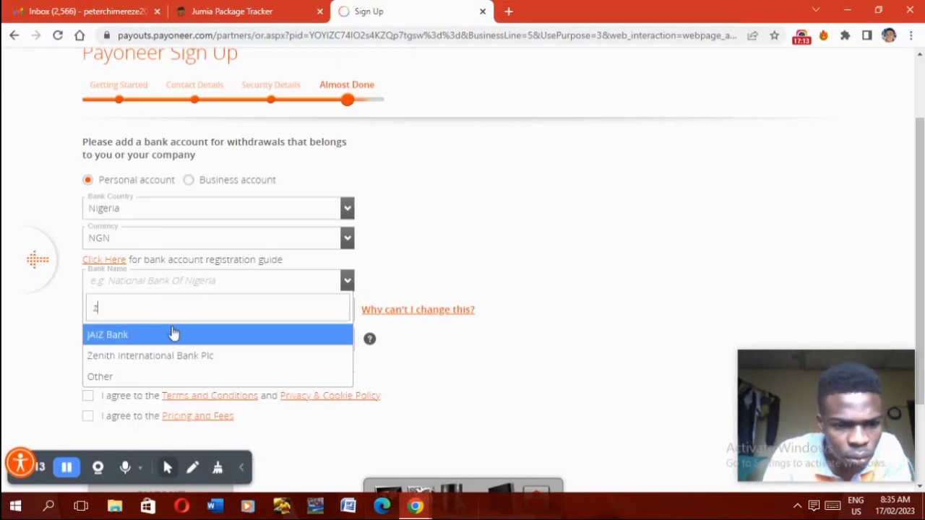
{"action": "type", "text": "eb"}
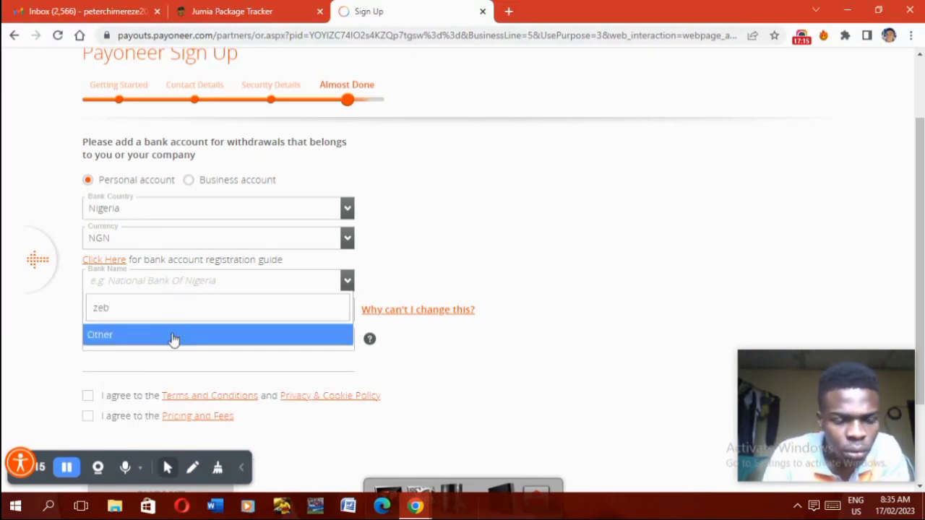
{"action": "key", "text": "BackSpace"}
{"action": "type", "text": "n"}
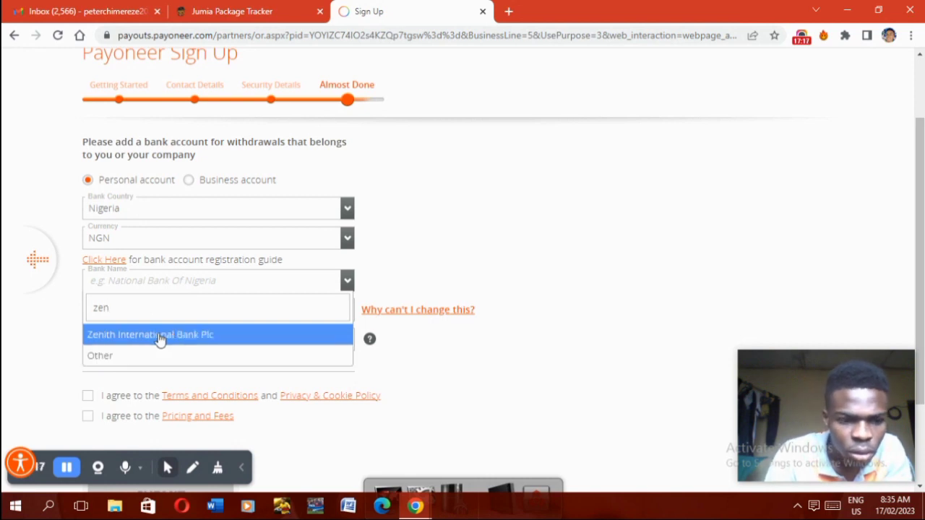
{"action": "left_click", "coordinate": [159, 335]}
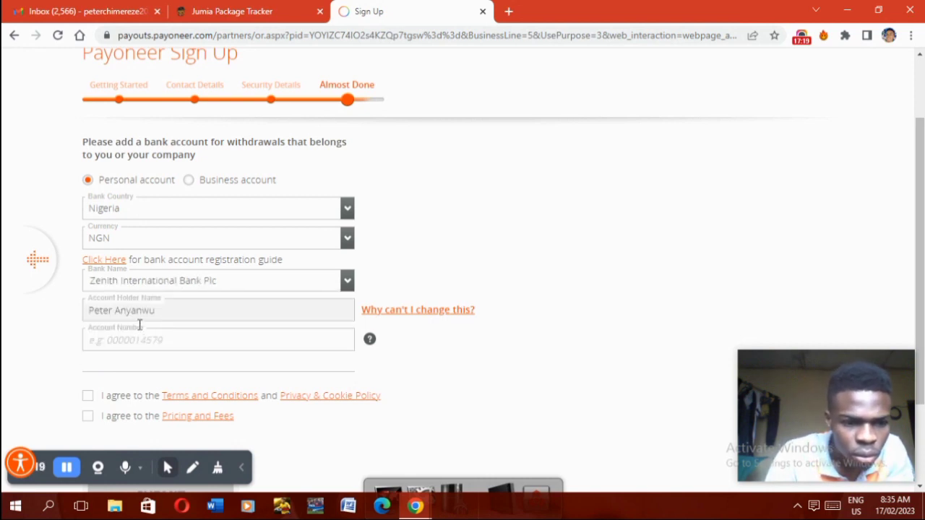
Enter the 10-digit bank account number and accept the Terms and the Pricing and Fees
{"action": "left_click", "coordinate": [190, 344]}
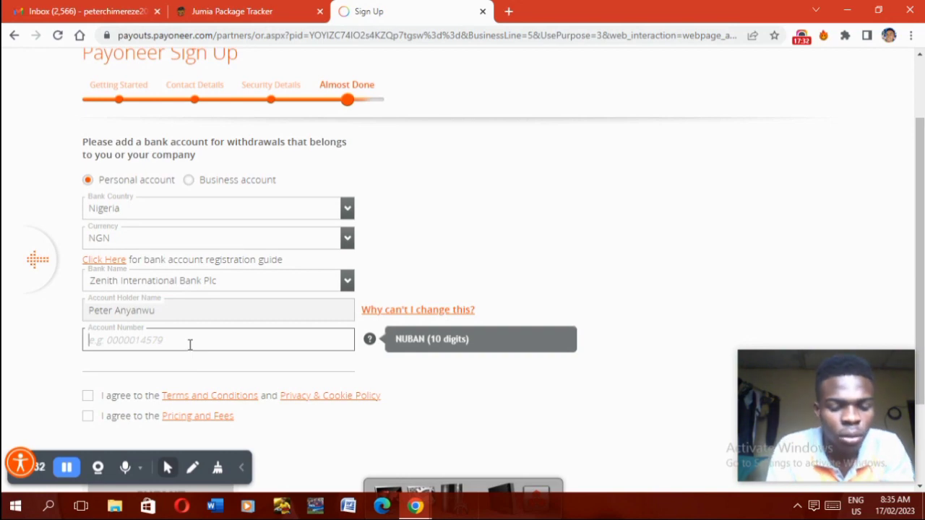
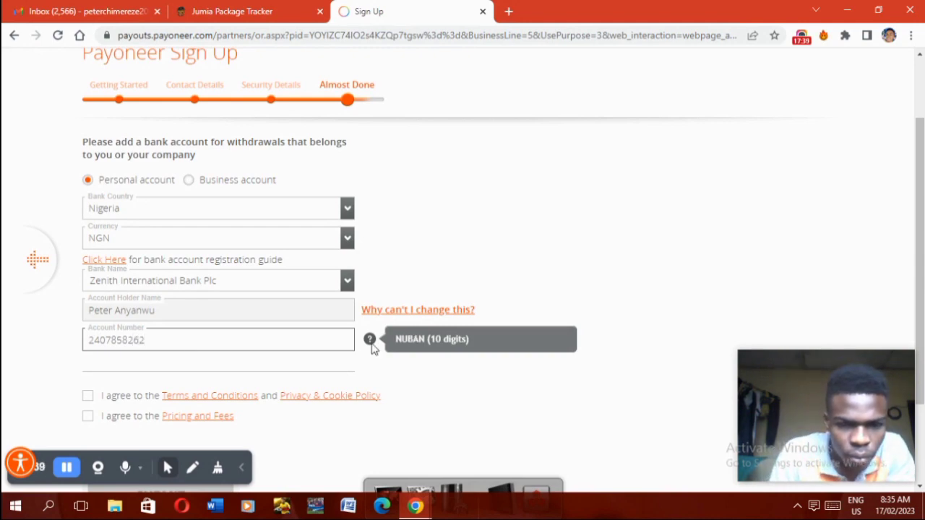
{"action": "left_click", "coordinate": [87, 396]}
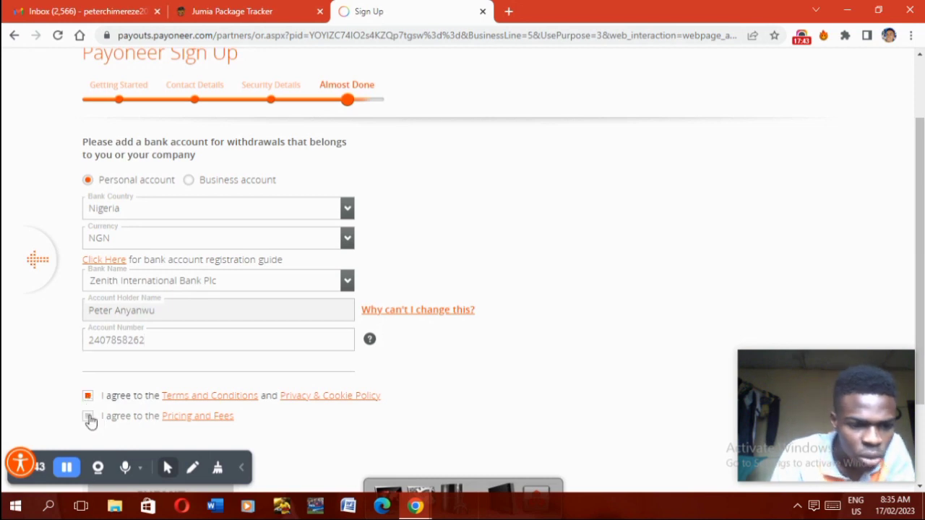
{"action": "left_click", "coordinate": [88, 418]}
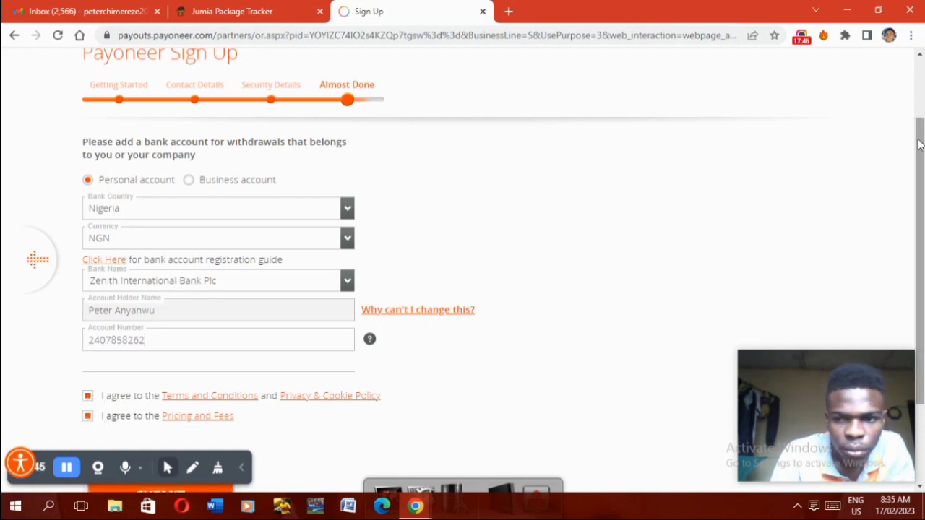
Scroll down to submit the application and view the Congratulations page
{"action": "left_click_drag", "start_coordinate": [919, 144], "coordinate": [922, 238]}
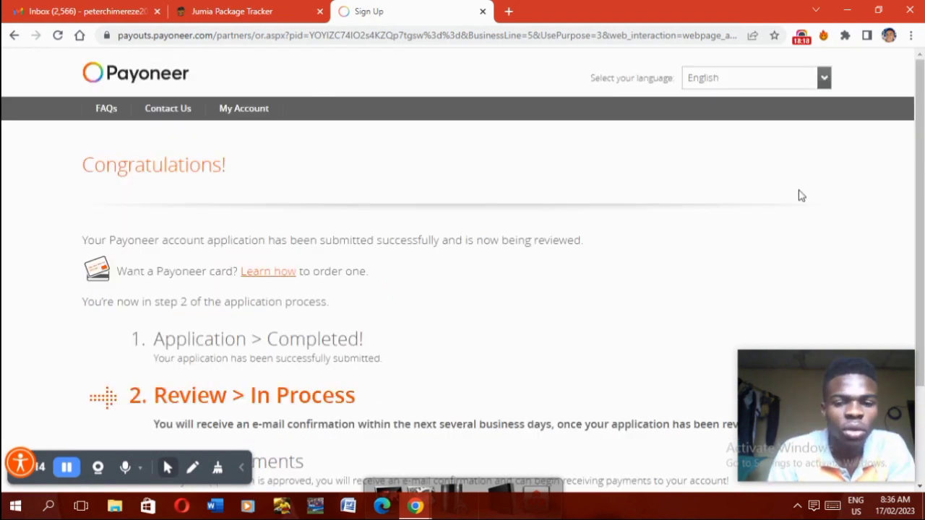
{"action": "left_click_drag", "start_coordinate": [920, 128], "coordinate": [920, 232]}
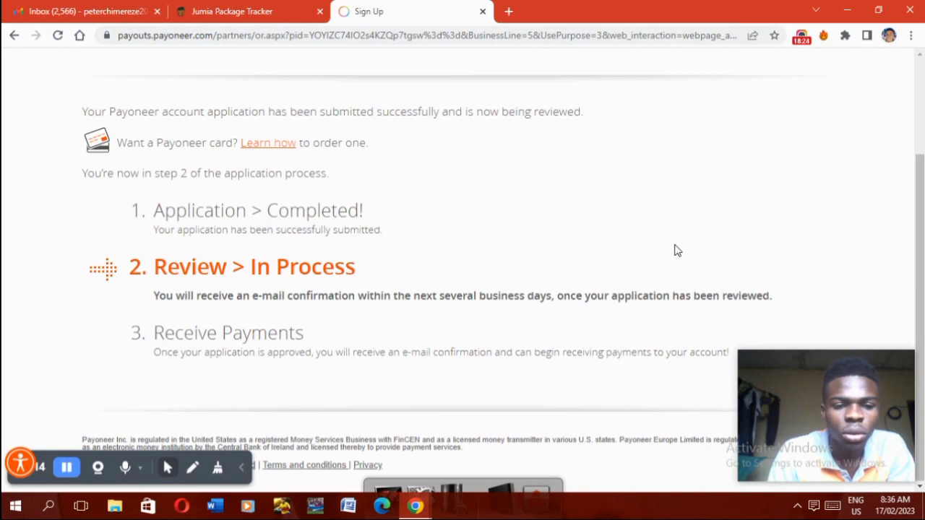